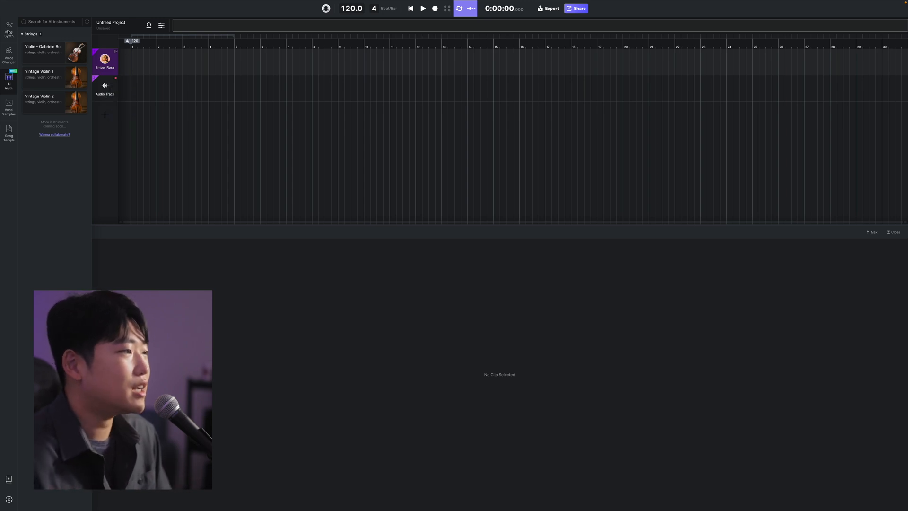
Look through the vocal synth voices and return to the AI instrument list
left_click(9, 52)
left_click(9, 80)
left_click(9, 29)
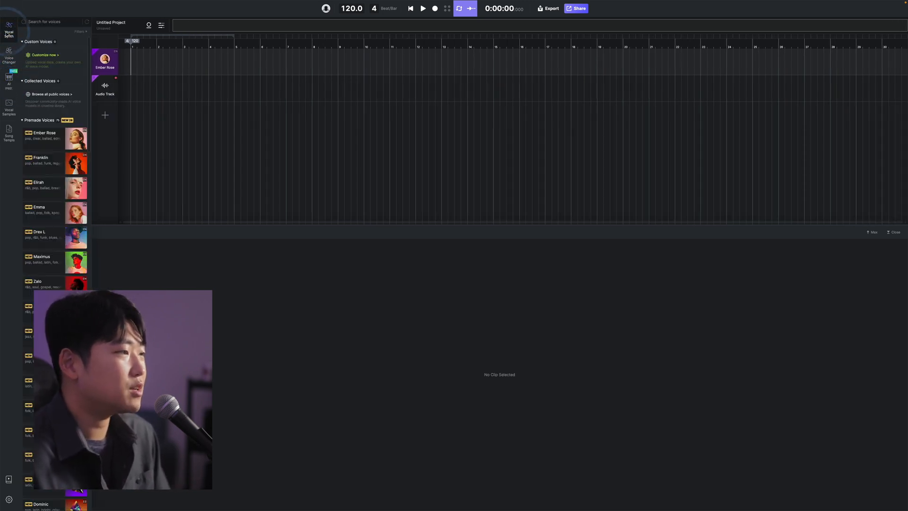
left_click(10, 82)
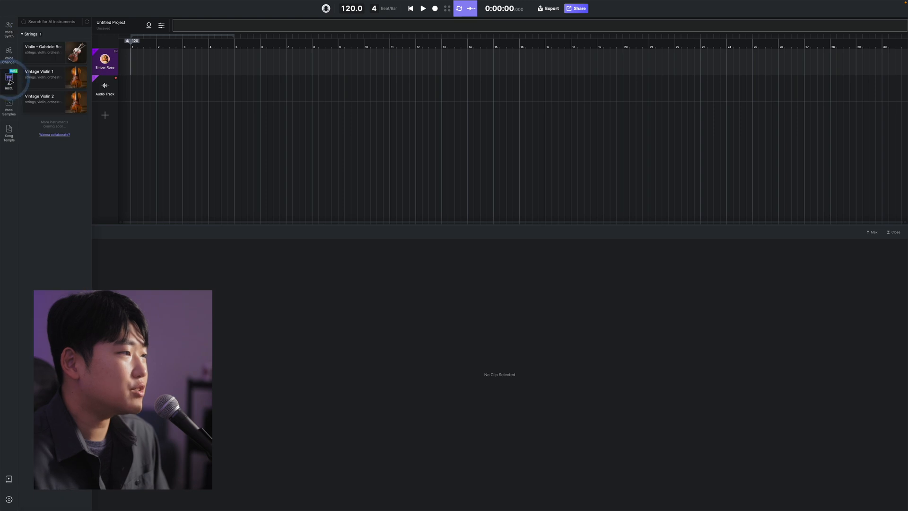
Add the first violin in the Strings list as a new track below the audio track and place the playhead at bar 1
mouse_move(23, 61)
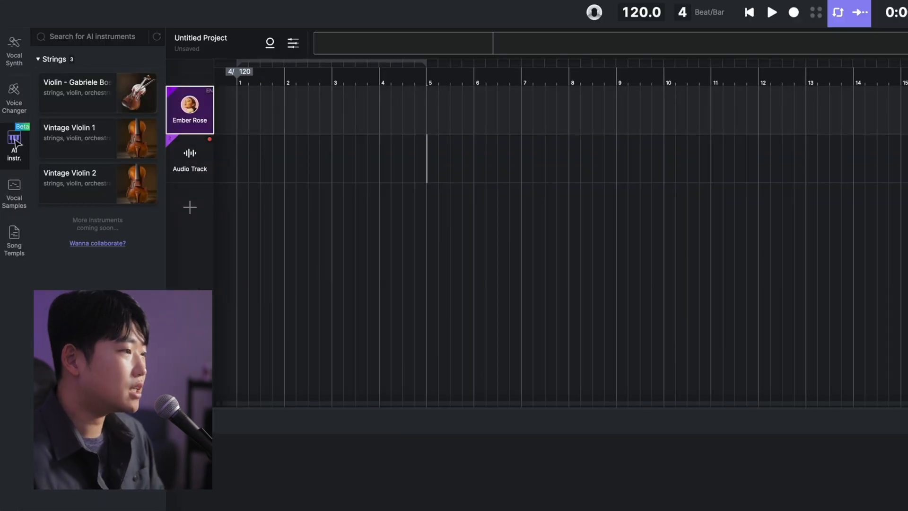
left_click(82, 92)
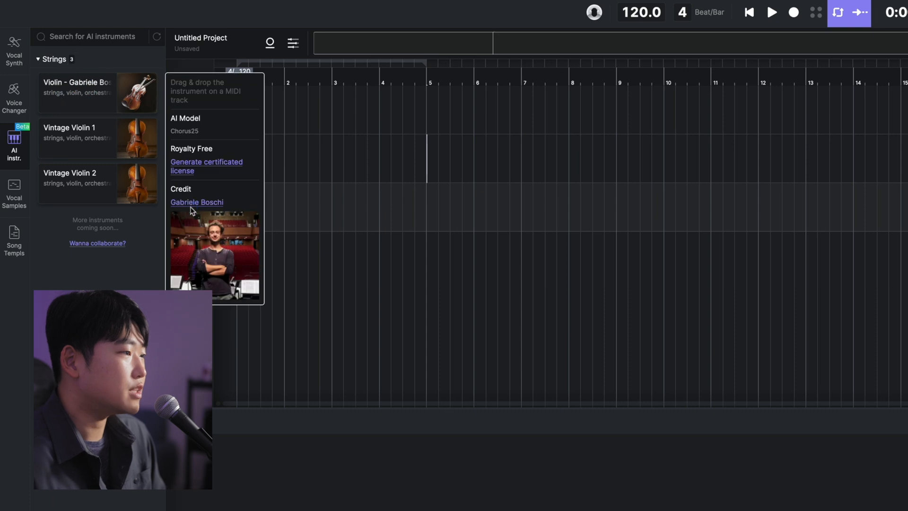
left_click(192, 208)
left_click(544, 222)
left_click(203, 204)
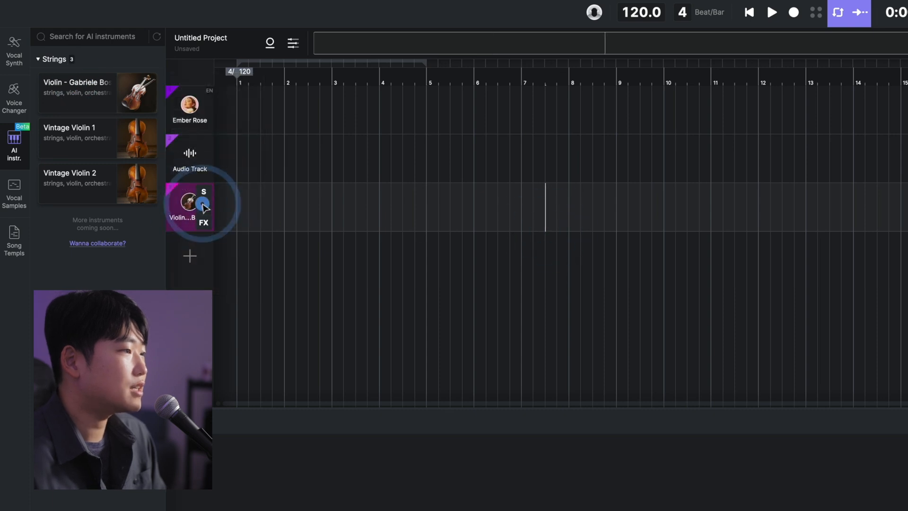
mouse_move(105, 110)
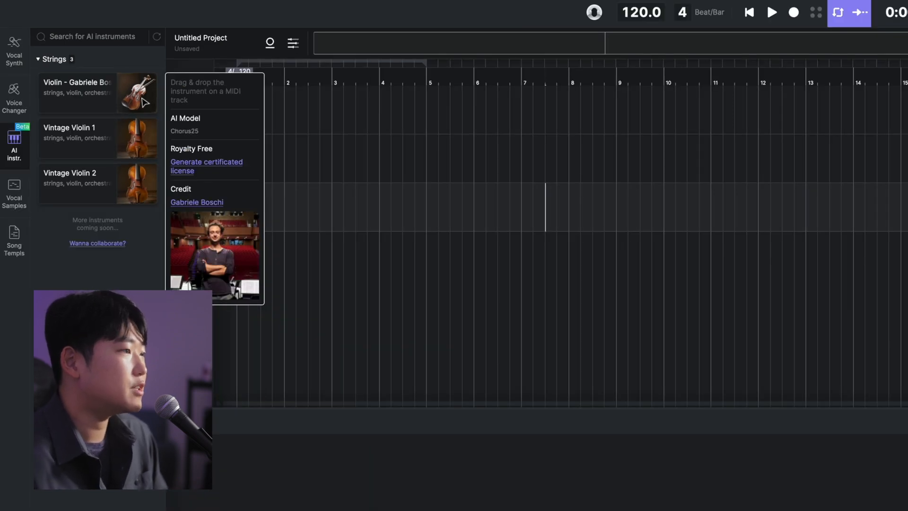
left_click(241, 199)
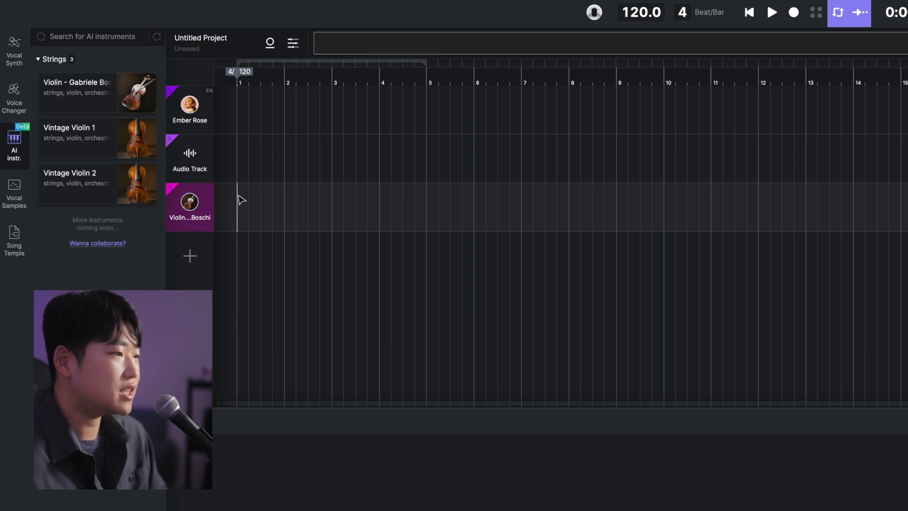
Add a blank track, then put the first Strings violin on another new track below it
mouse_move(145, 98)
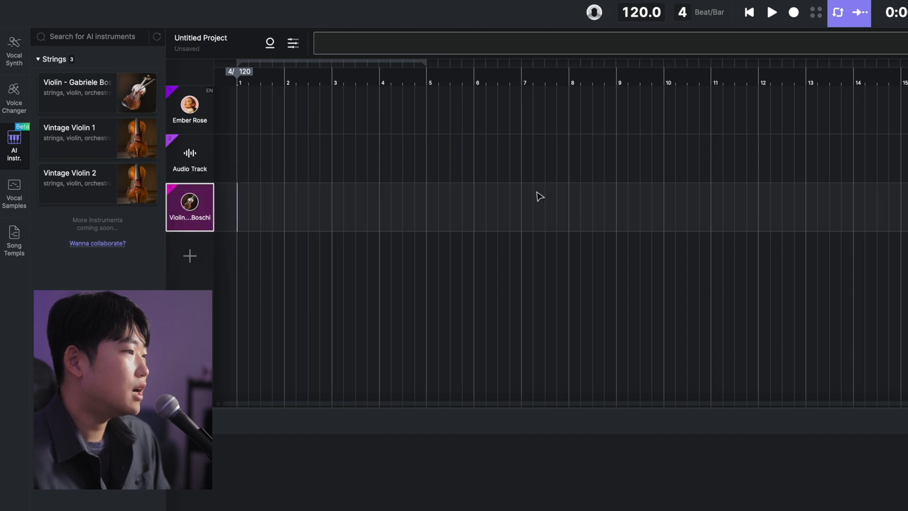
mouse_move(80, 152)
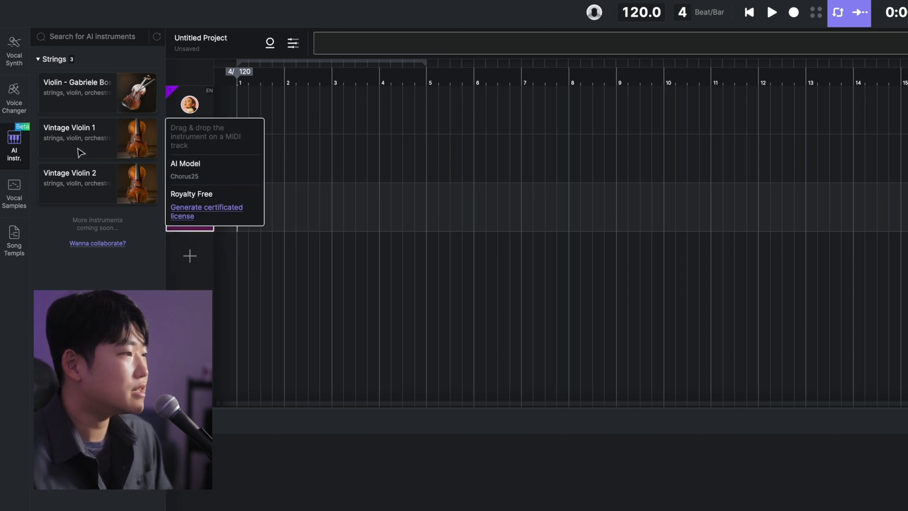
mouse_move(89, 105)
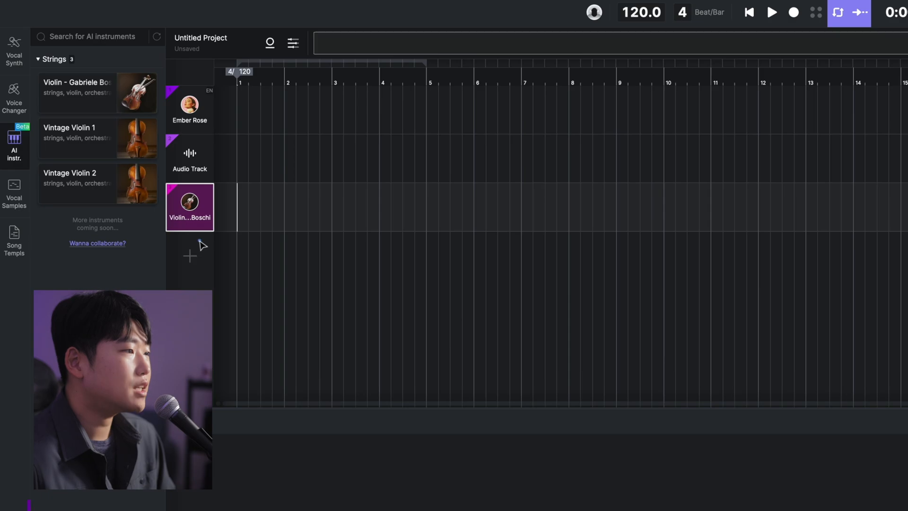
left_click(189, 252)
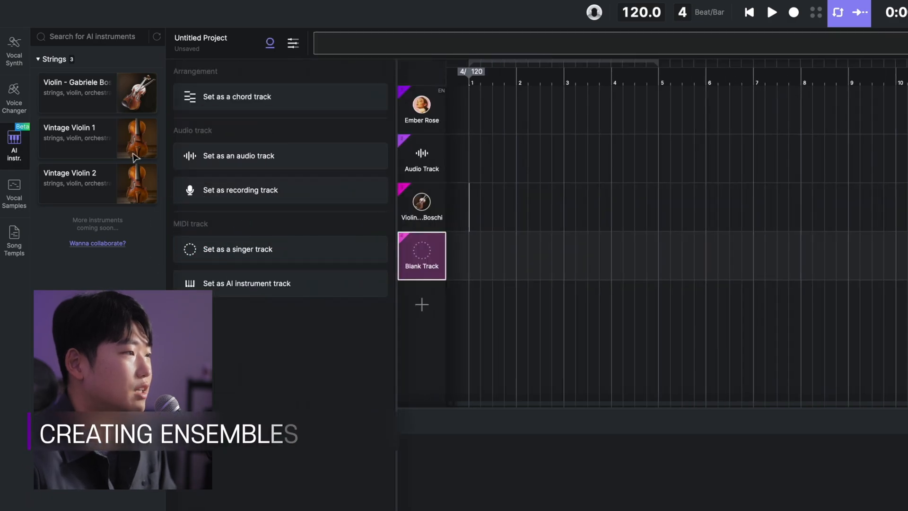
left_click(83, 94)
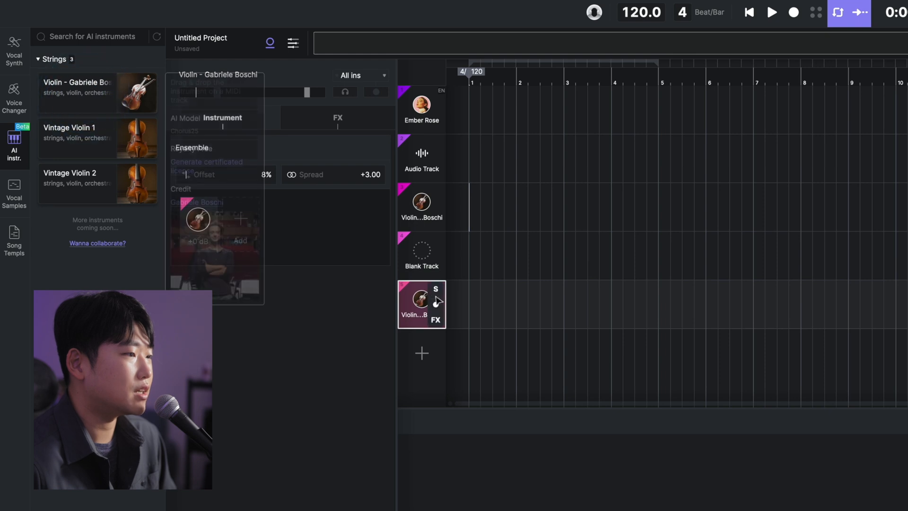
Turn the newest violin track into an ensemble by adding a second copy of its violin, Vintage Violin 1 and Vintage Violin 2
left_click(241, 239)
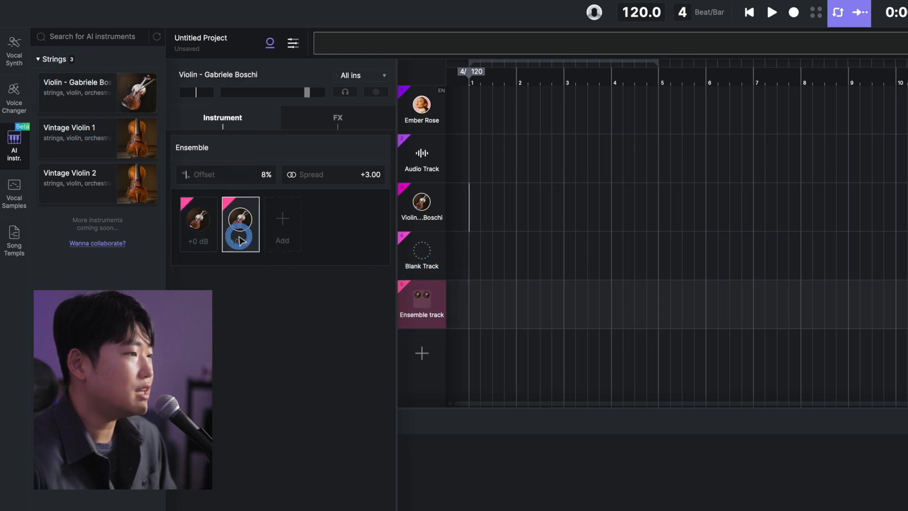
left_click_drag(89, 146, 283, 230)
left_click_drag(81, 182, 331, 232)
left_click(220, 222)
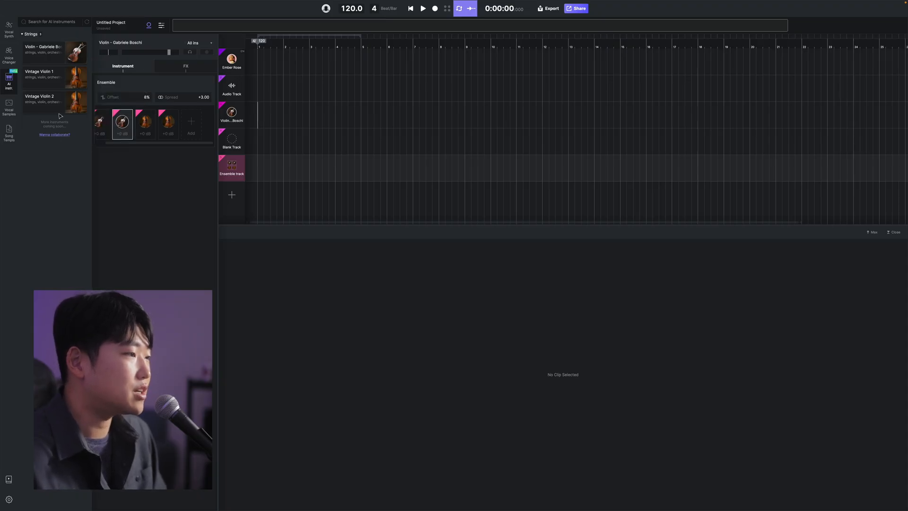
Create an empty clip at bar 1 on the first violin track
mouse_move(53, 112)
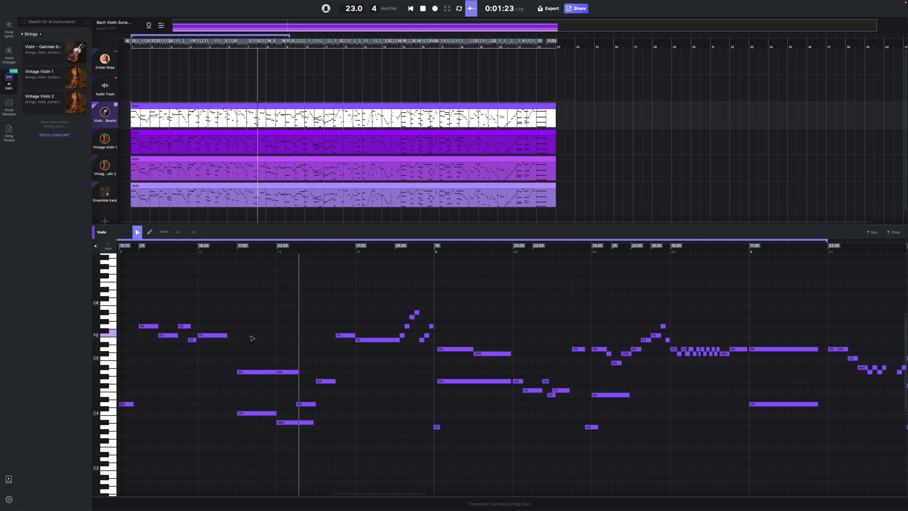
right_click(260, 112)
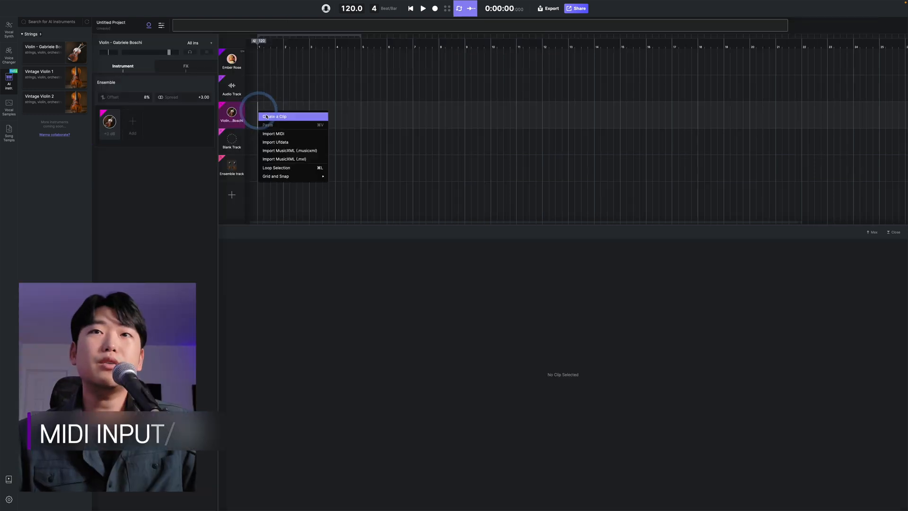
left_click(266, 116)
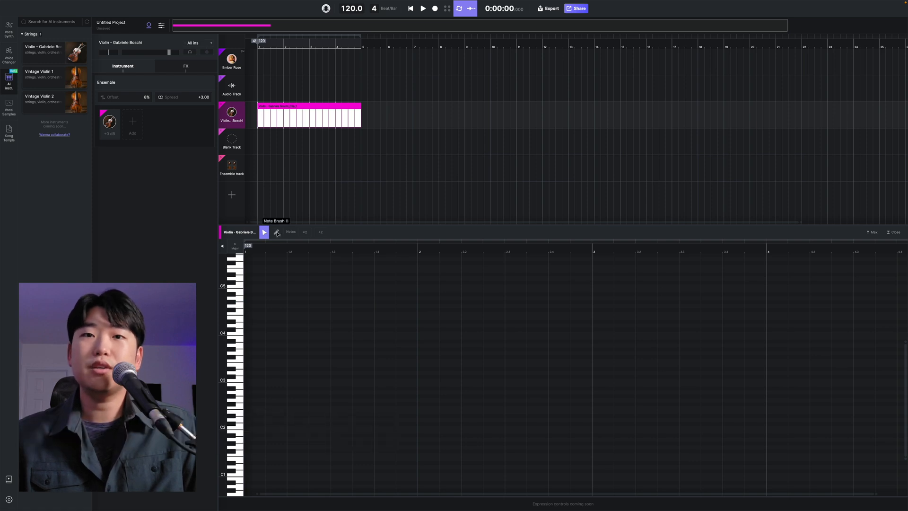
With the Note Brush, draw C4, C4, G4 and G4 on the beats of bar 1, followed by A#4, A4 and G4 in bar 2
left_click(276, 231)
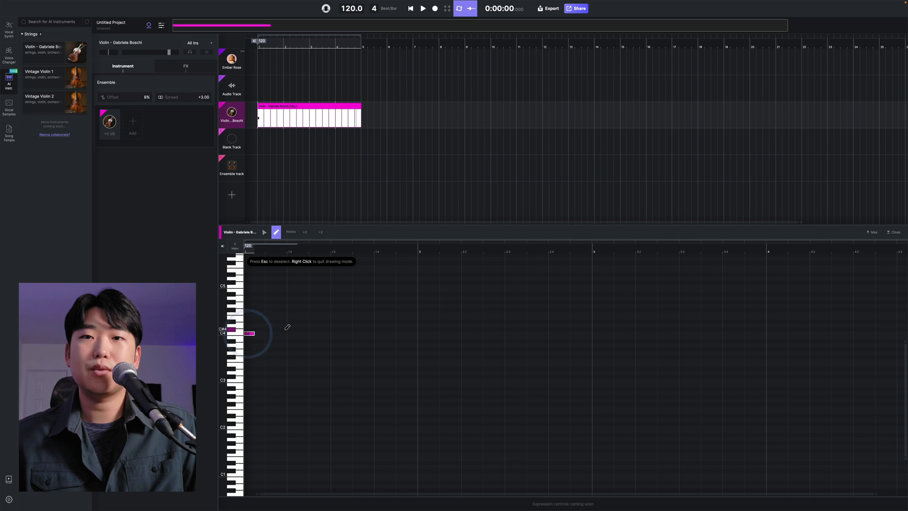
left_click(333, 306)
left_click(376, 306)
left_click(420, 294)
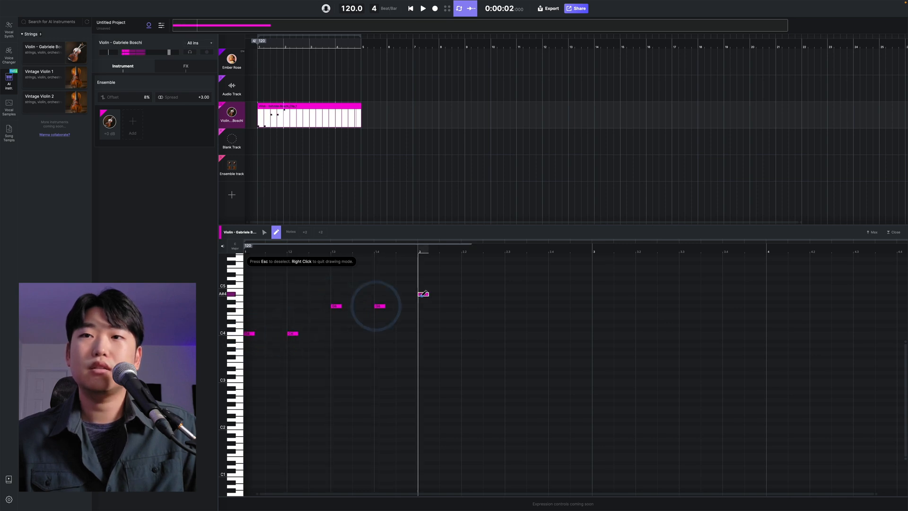
left_click(463, 298)
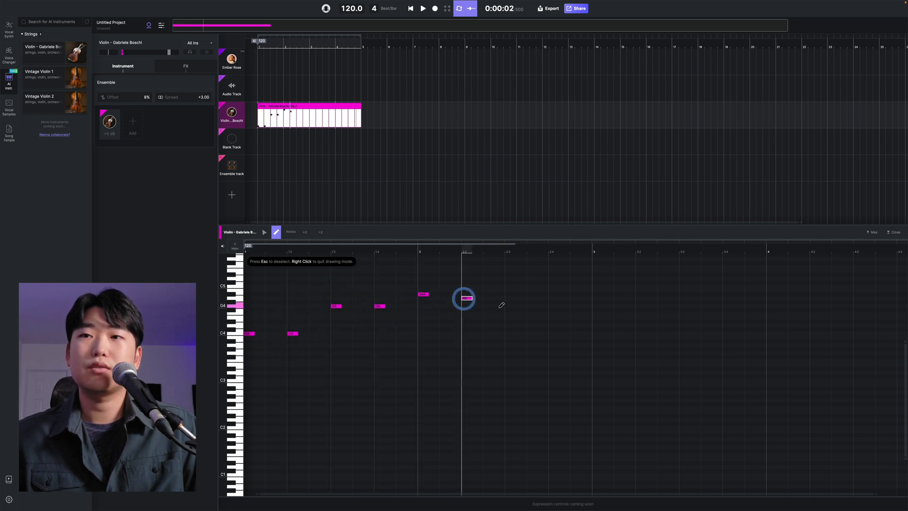
left_click(507, 306)
Draw F4, F4, E4 and E4 on the beats of bar 3 and D4, D4 and C4 in bar 4, then quit drawing mode
left_click(593, 314)
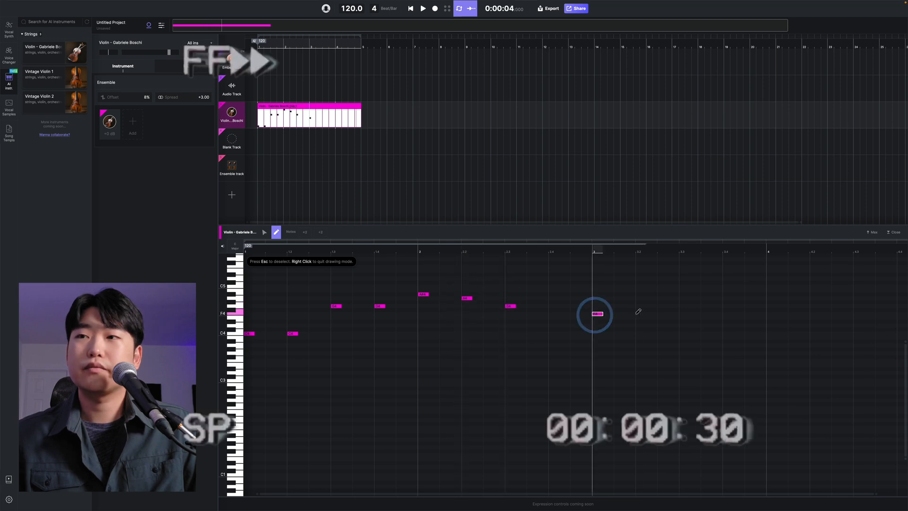
left_click(637, 314)
left_click(681, 317)
left_click(725, 317)
left_click(768, 325)
left_click(812, 325)
left_click(856, 334)
right_click(448, 330)
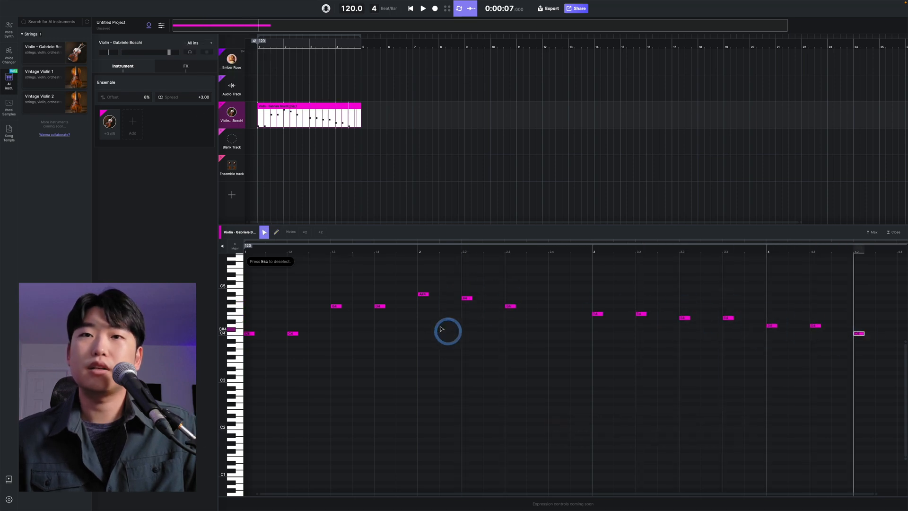
Lengthen all the drawn notes together to one full beat each
left_click_drag(263, 282, 878, 425)
key("shift")
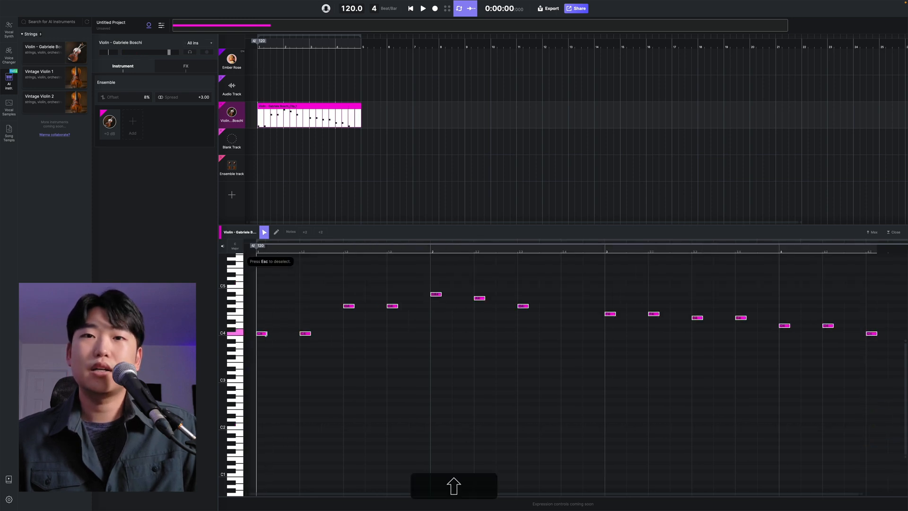
left_click_drag(267, 334, 298, 335)
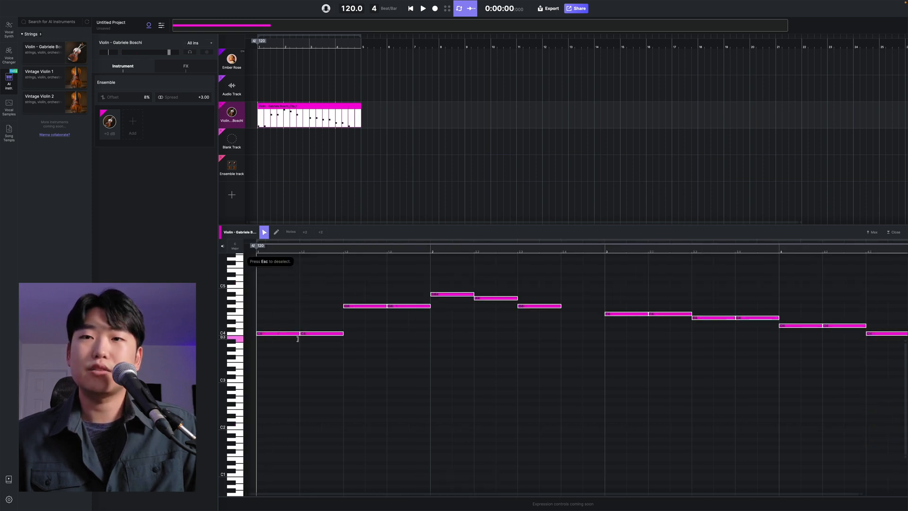
left_click(297, 338)
left_click(527, 361)
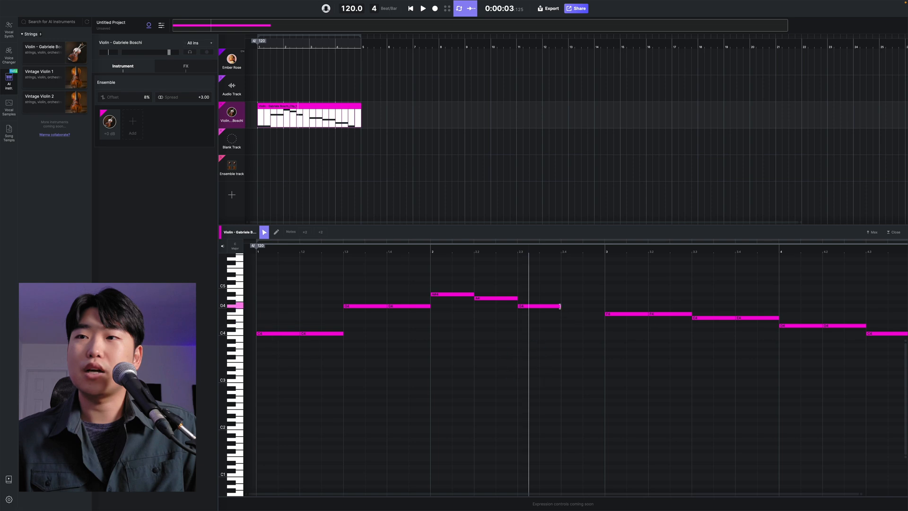
Extend the last G4 of bar 2 and the final C4 of bar 4 to two beats each
left_click_drag(560, 306, 600, 307)
scroll(839, 349, "right", 2)
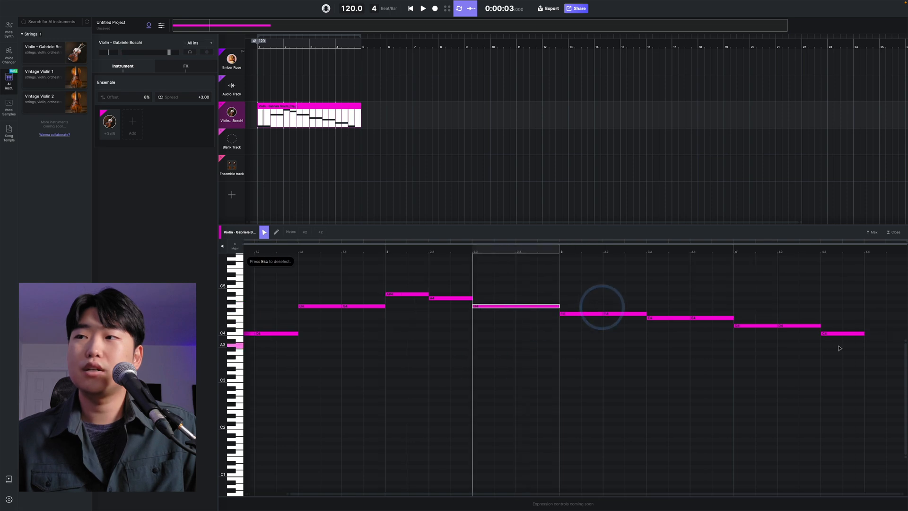
left_click(864, 333)
left_click_drag(863, 333, 905, 338)
scroll(661, 361, "left", 2)
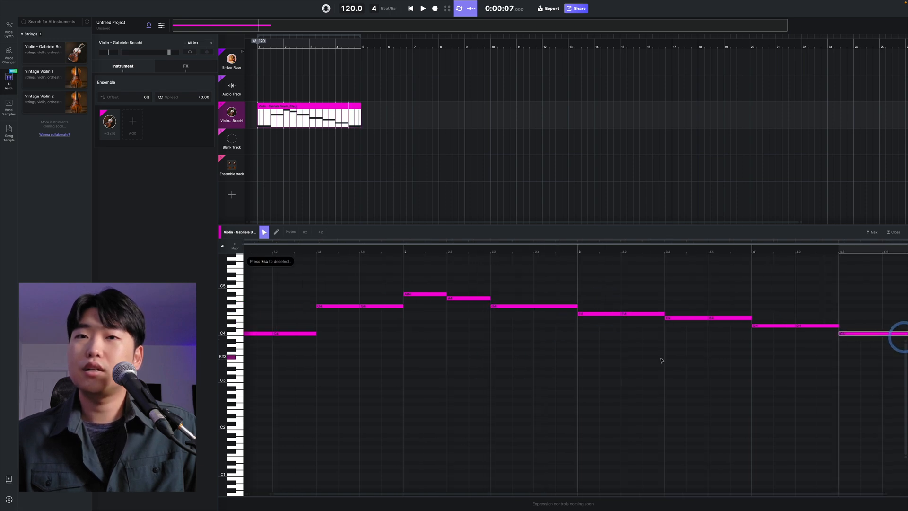
Render the violin clip and listen to the melody from bar 1 into bar 2
left_click(275, 259)
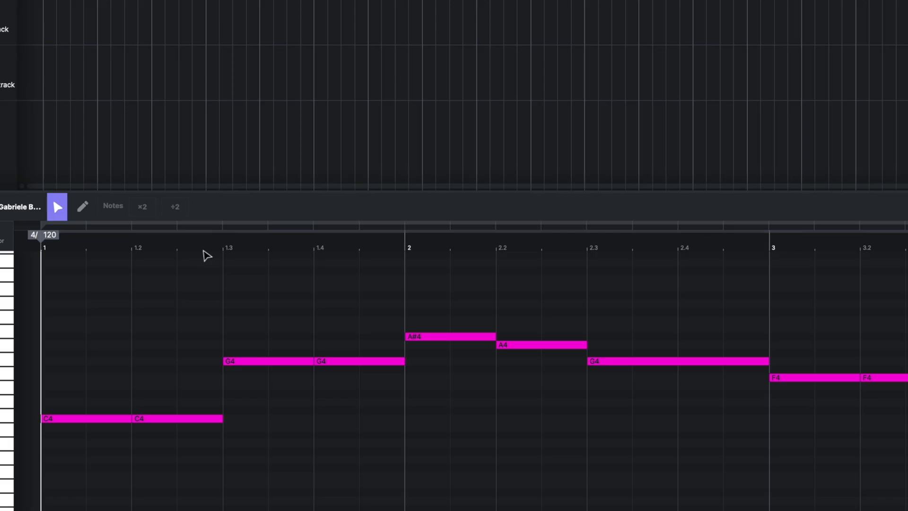
key("space")
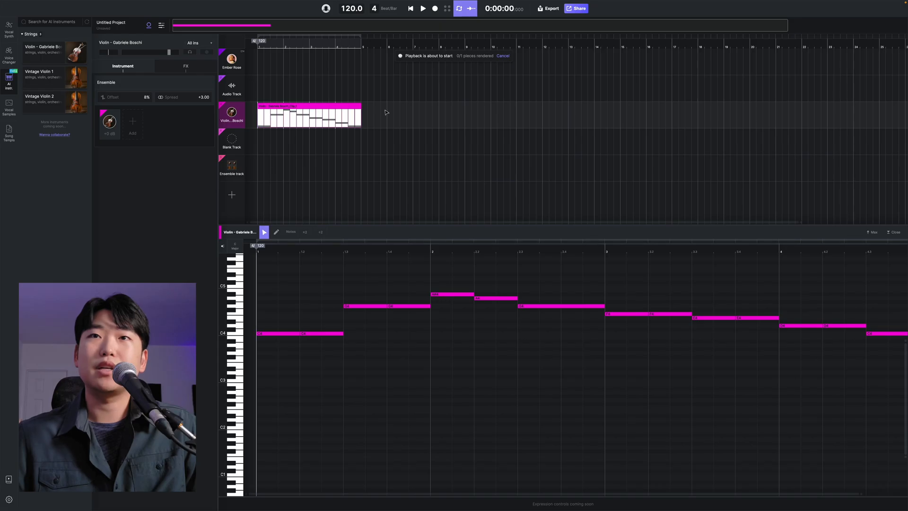
left_click(371, 140)
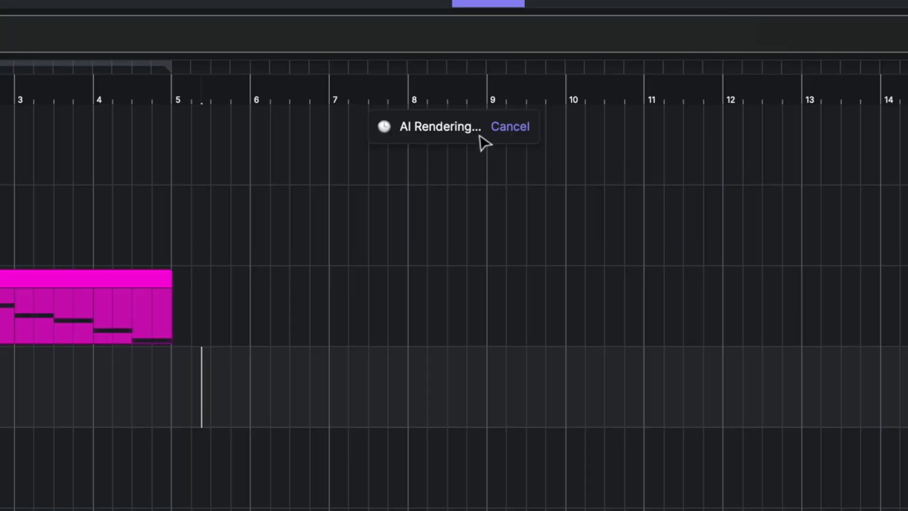
left_click(22, 278)
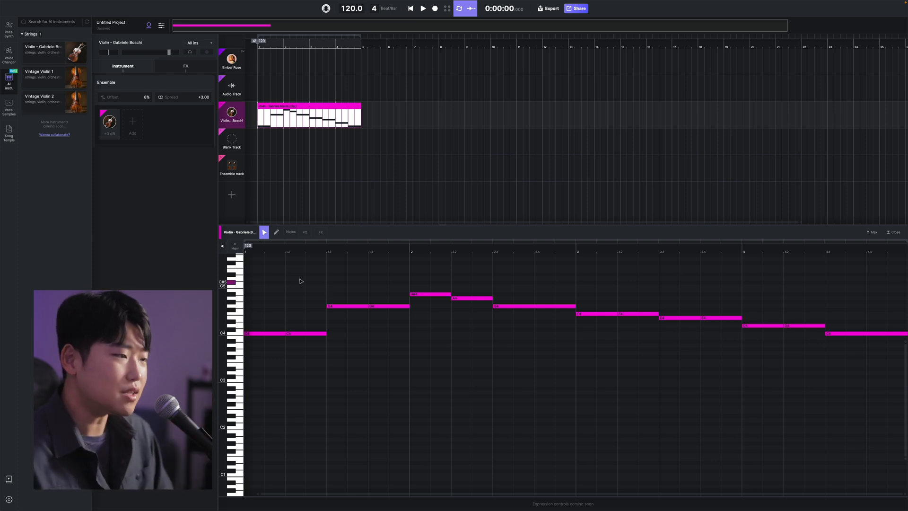
key("space")
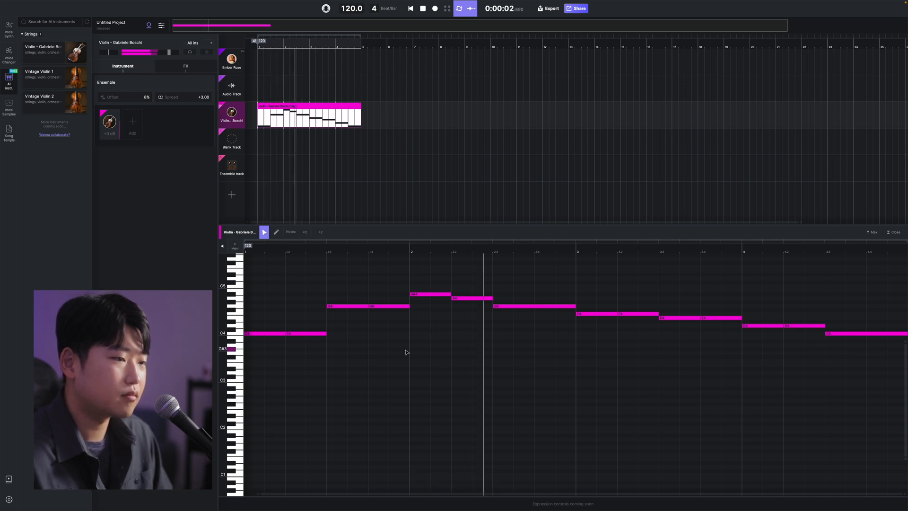
key("space")
Lower the A#4 note at the start of bar 2 by a semitone to A4 and briefly start playback to re-render the clip
left_click(417, 295)
key("Down")
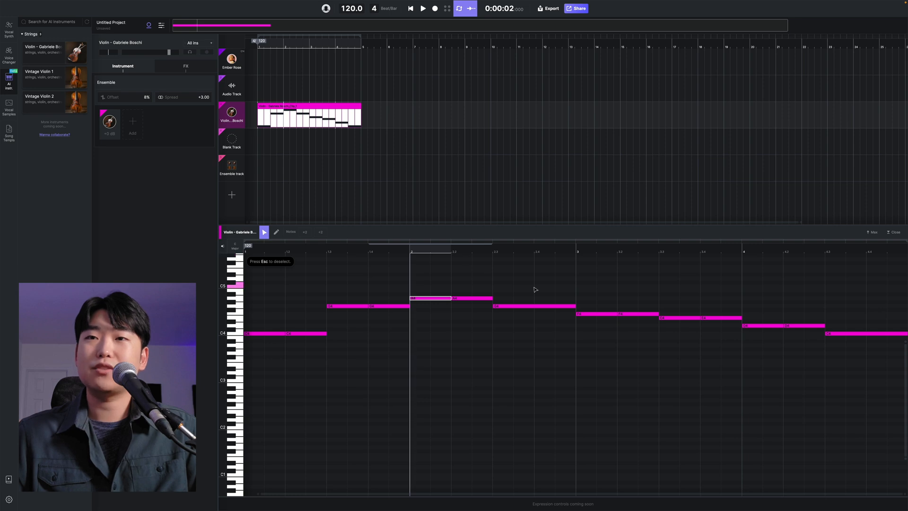
key("space")
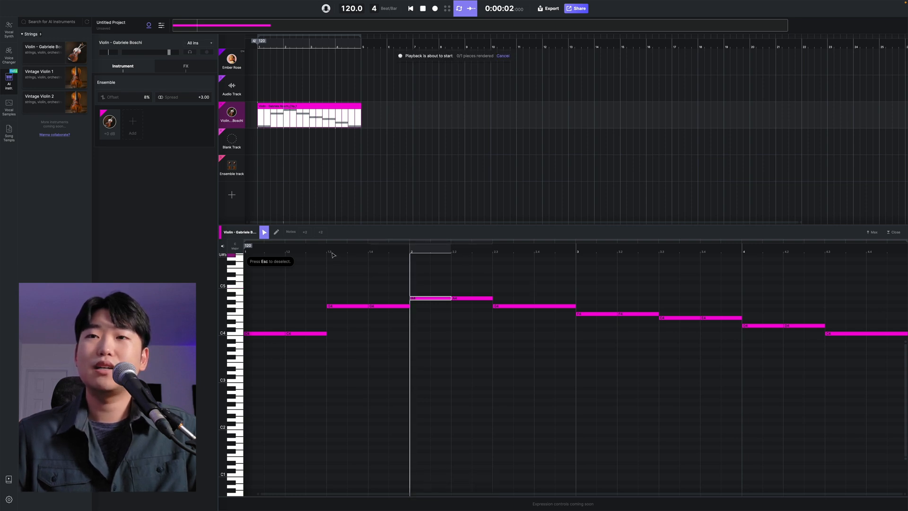
key("space")
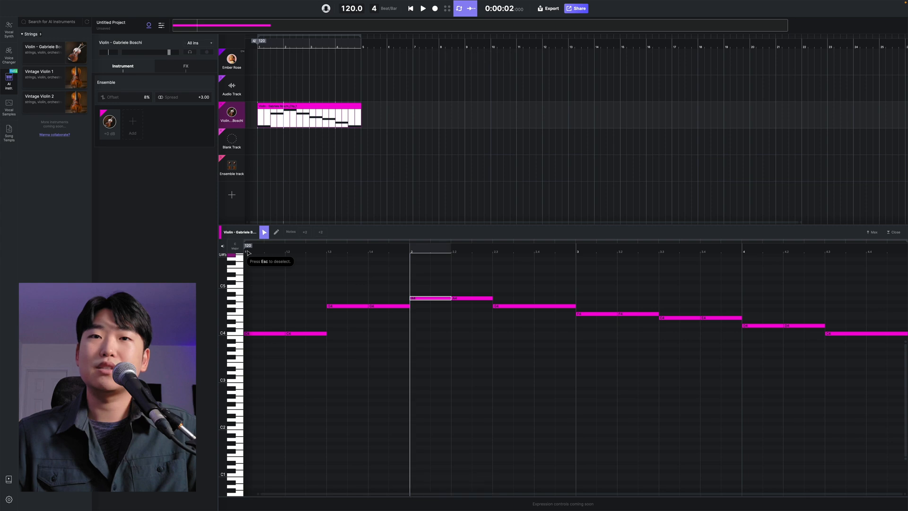
Play back the corrected violin melody from bar 1 through the end of bar 4, and clear the note selection
key("space")
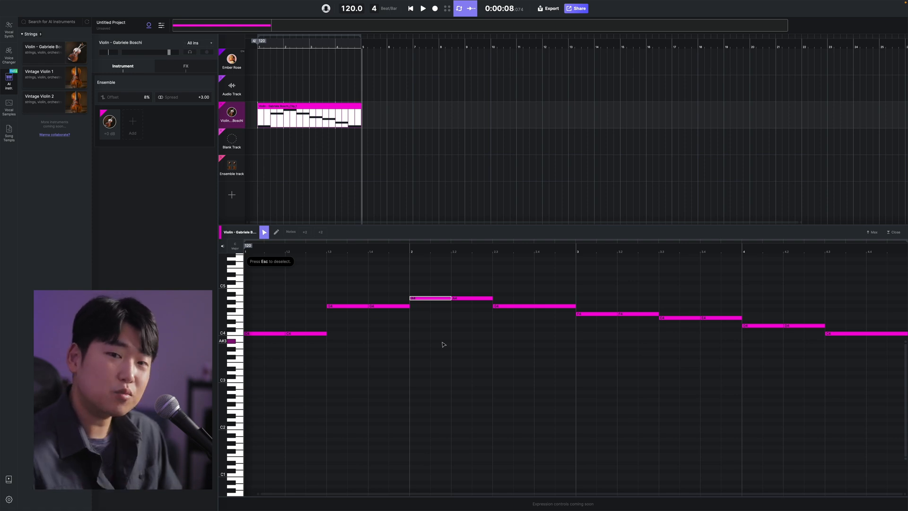
key("Escape")
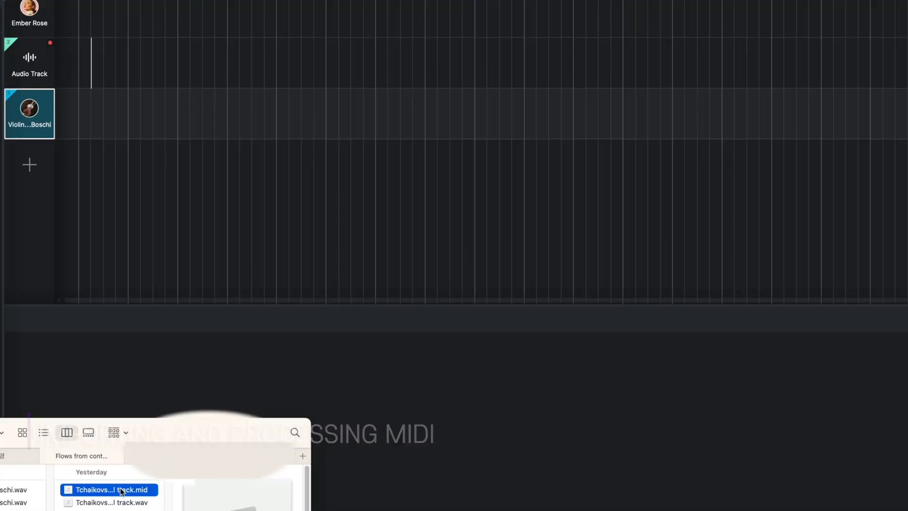
Import the Tchaikovsky Violin Concerto control track MIDI file onto the violin track at its start, applying the file's tempo and signature
left_click_drag(273, 313, 273, 95)
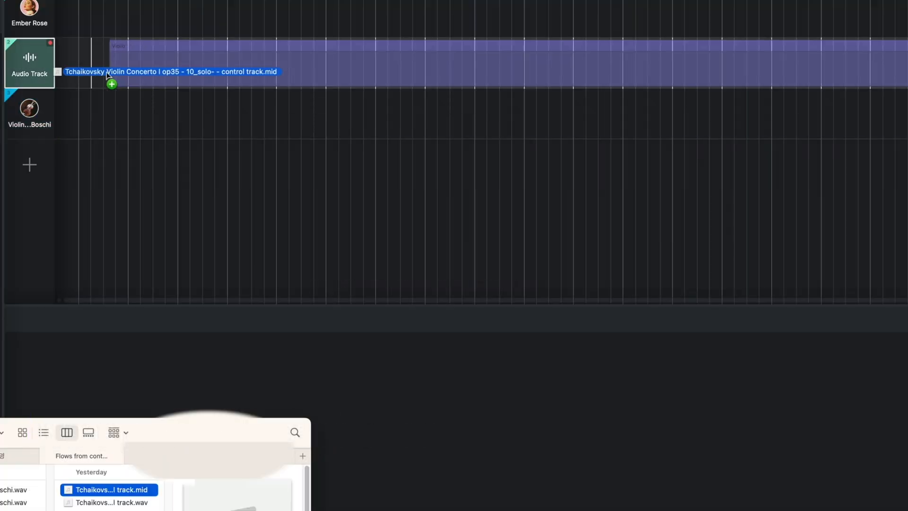
left_click_drag(107, 76, 79, 107)
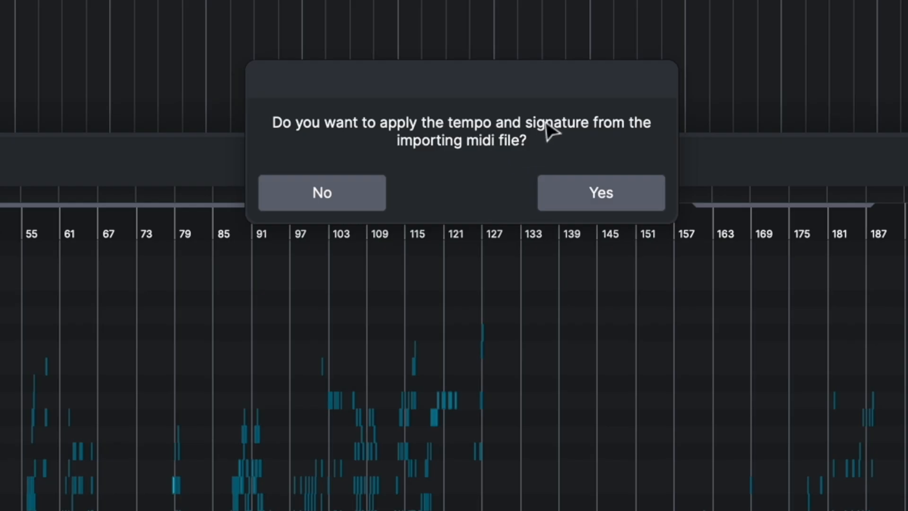
left_click(587, 189)
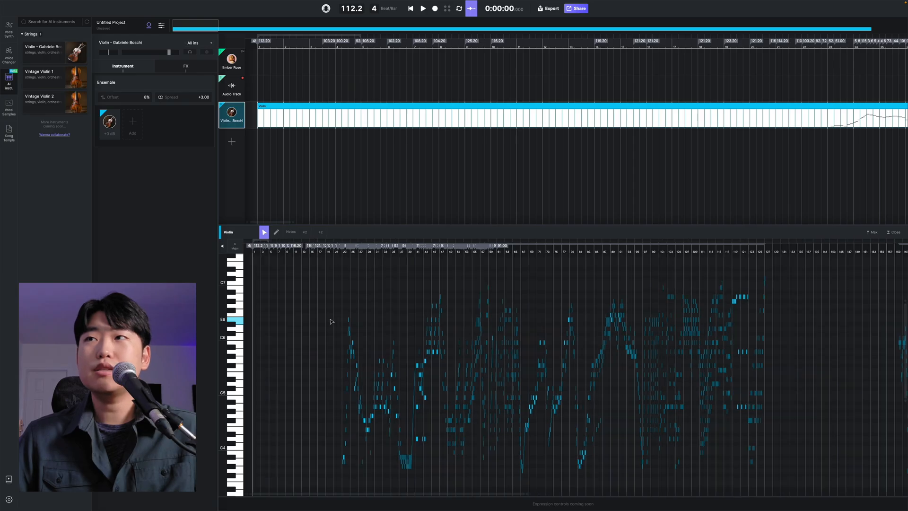
Locate the solo violin's entry in bar 23 of the imported clip and set the playhead just before it
scroll(331, 321, "up", 5)
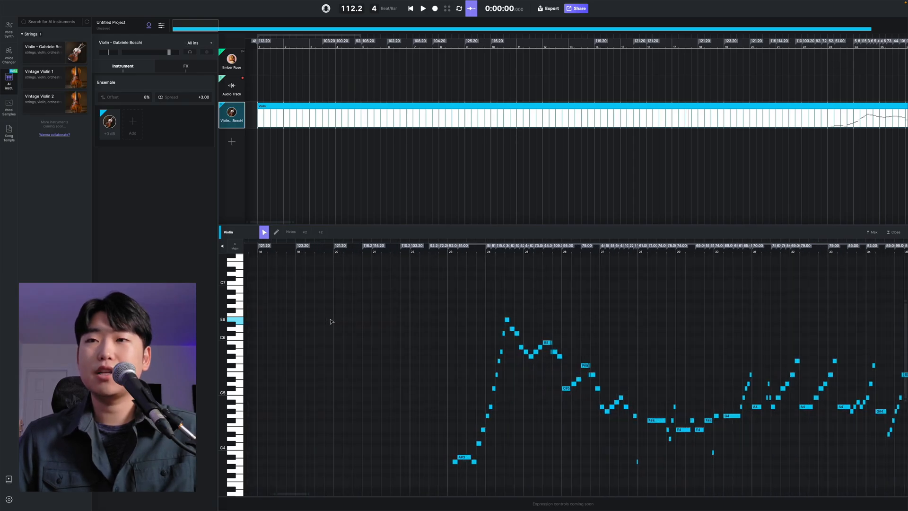
scroll(331, 322, "up", 3)
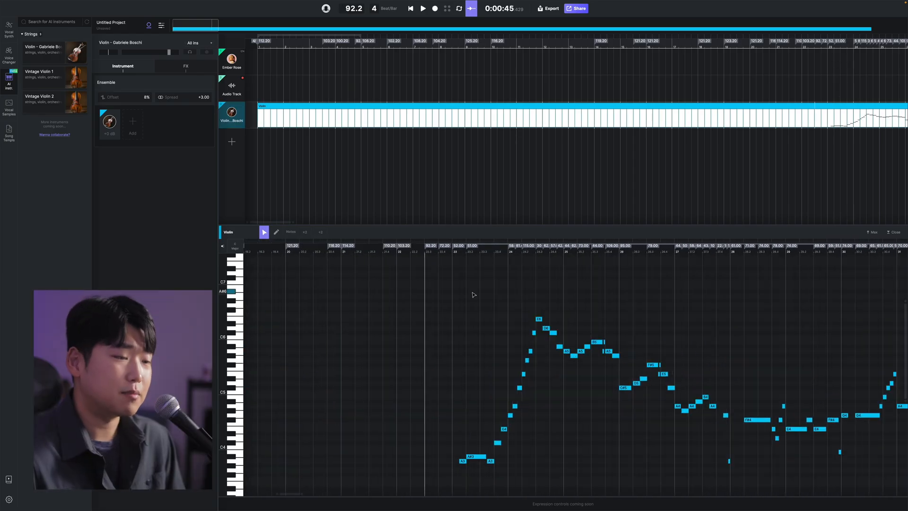
scroll(479, 307, "right", 3)
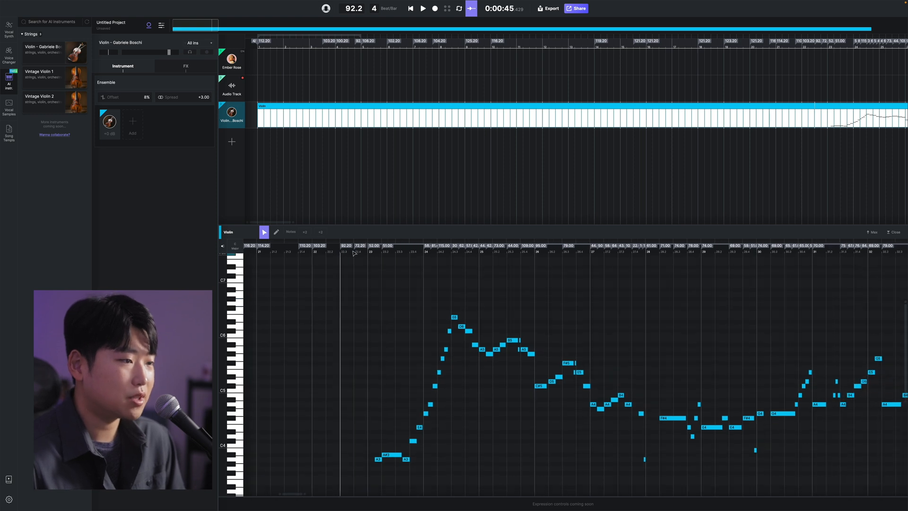
left_click(353, 251)
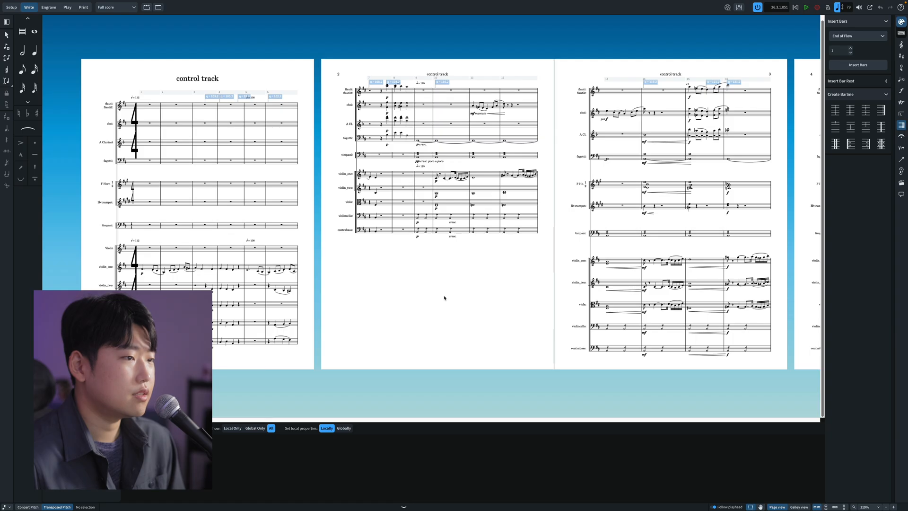
Switch to the control track's notation score and DAW tempo curve, and examine the solo violin passage and tempo changes from bar 23
scroll(444, 297, "right", 10)
scroll(444, 298, "right", 5)
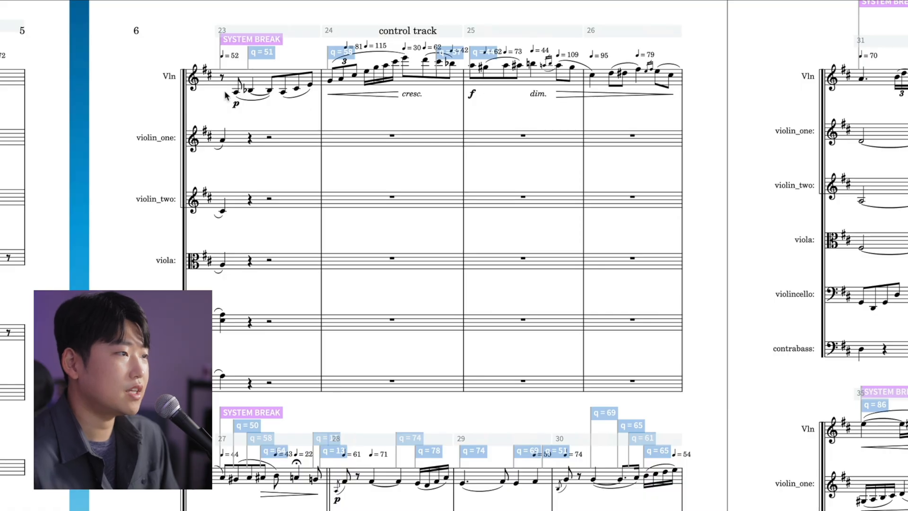
left_click(264, 78)
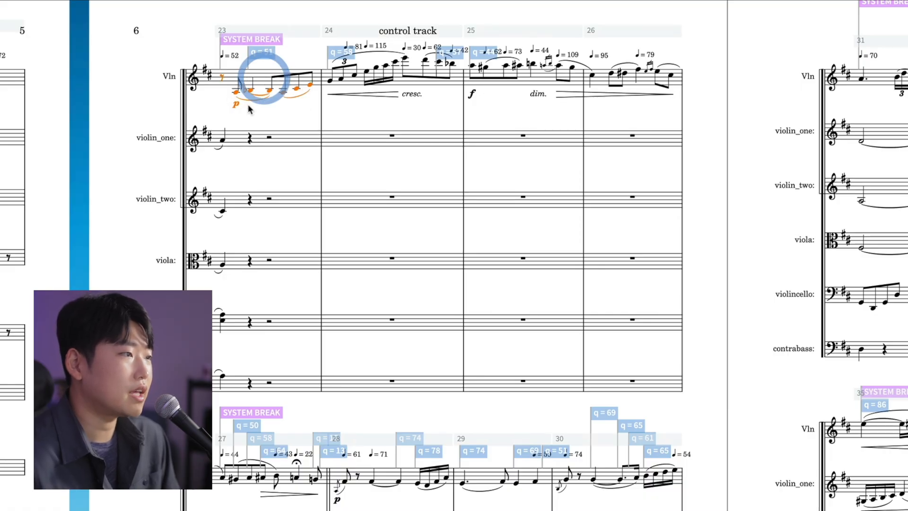
left_click(239, 99)
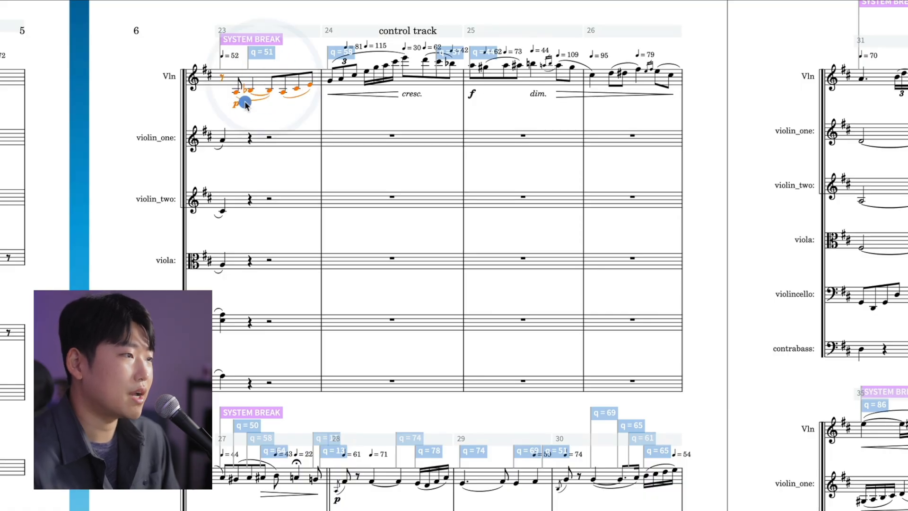
left_click(361, 97)
left_click(361, 121)
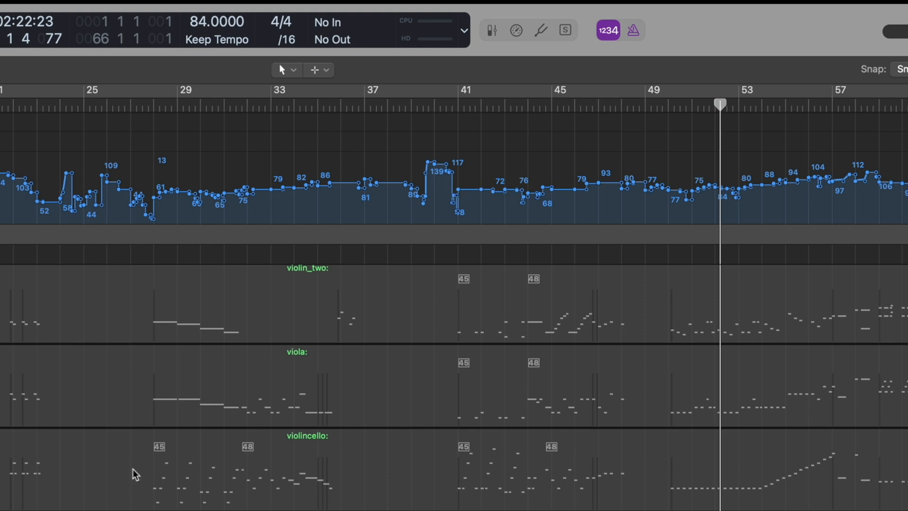
scroll(136, 475, "right", 2)
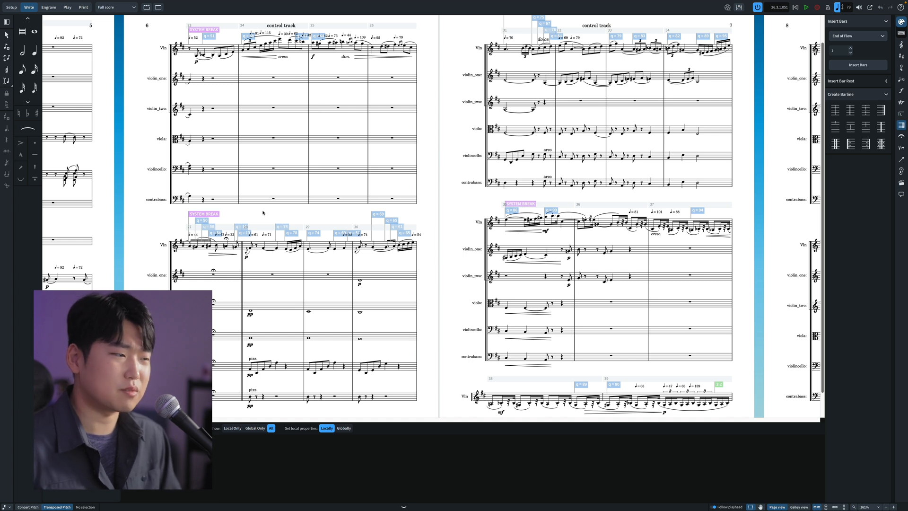
Back in the violin clip, slightly lengthen bar 23's A#3 and the rising C#4 to C#6 run into bar 24 so neighbouring notes overlap
left_click(410, 349)
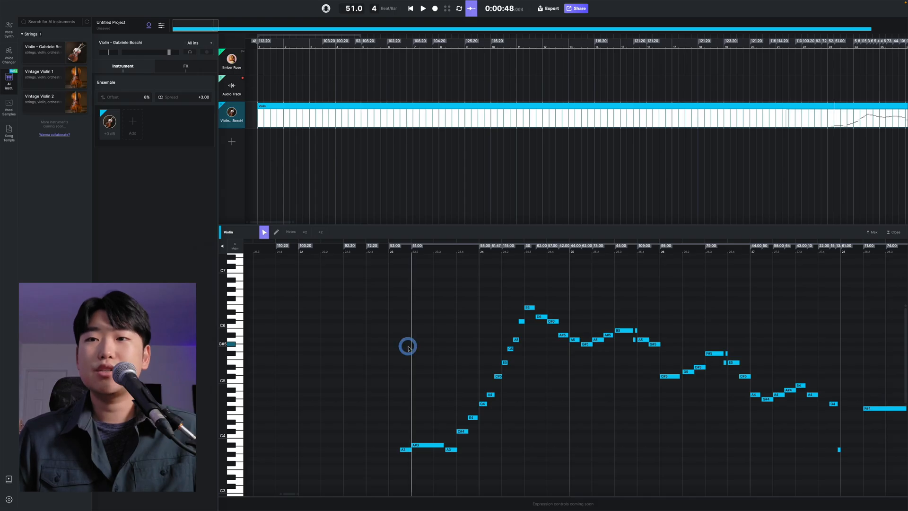
scroll(410, 349, "right", 5)
scroll(409, 348, "down", 2)
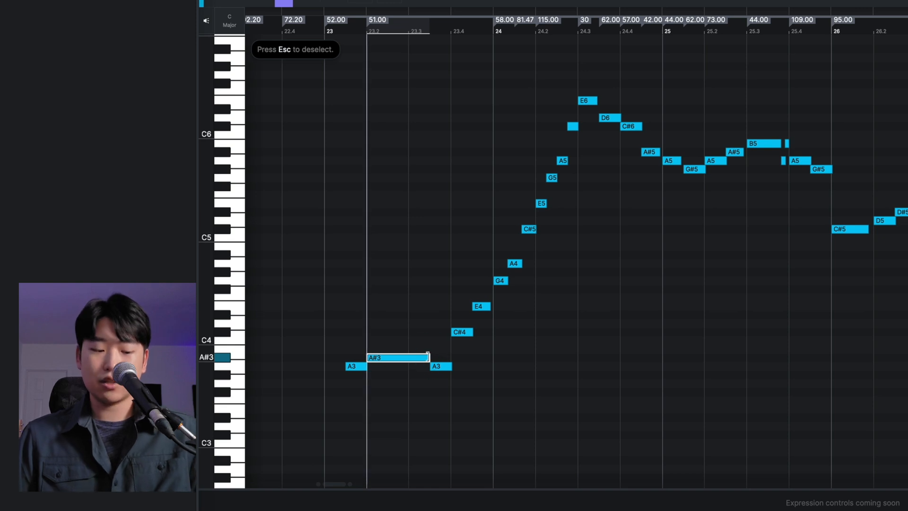
key("super")
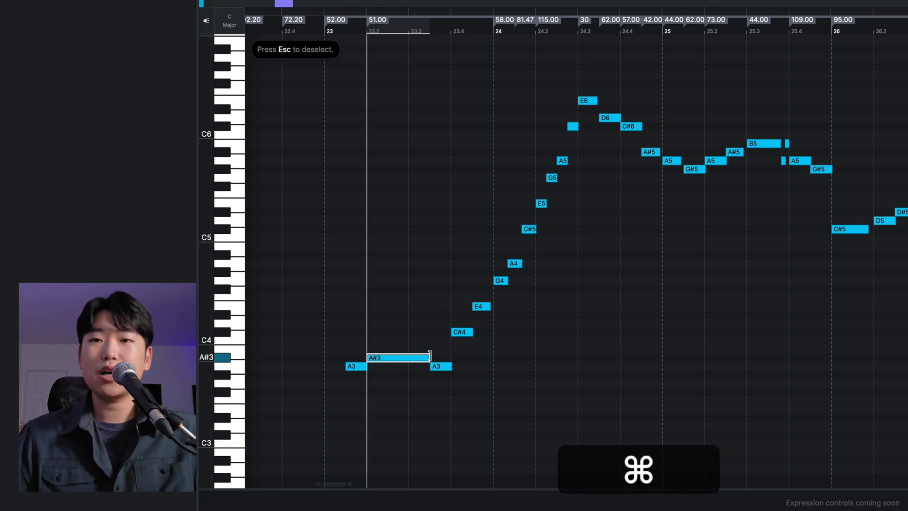
left_click_drag(435, 356, 584, 130)
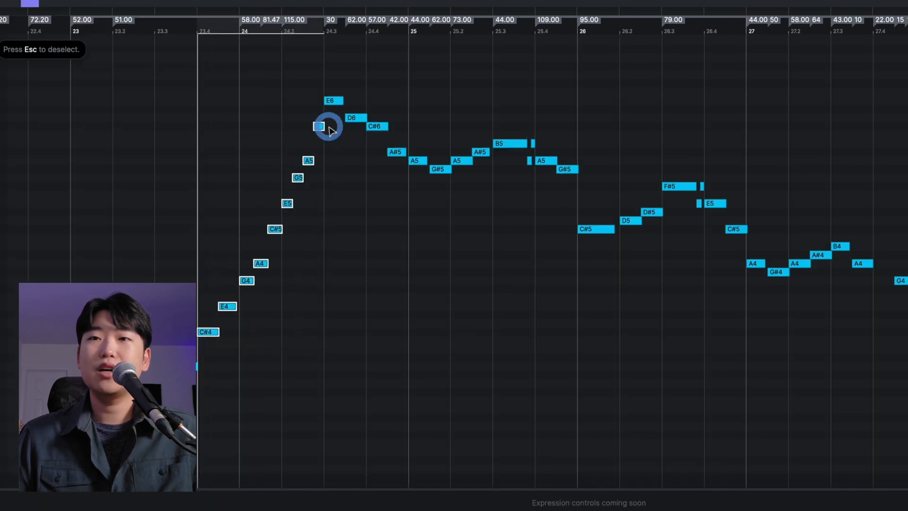
key("super")
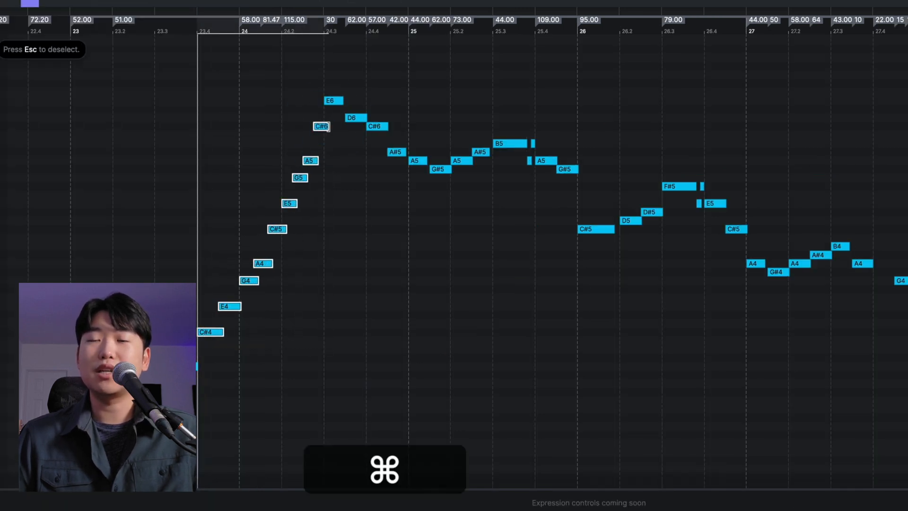
left_click(352, 161)
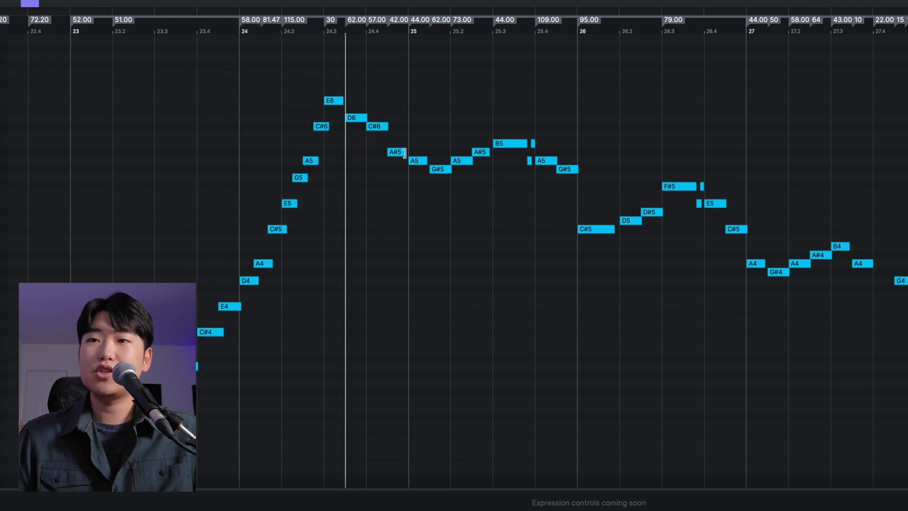
Extend the A#5 just before bar 25 and the A5 on bar 25 to meet the notes that follow them
left_click(403, 152)
left_click(413, 160)
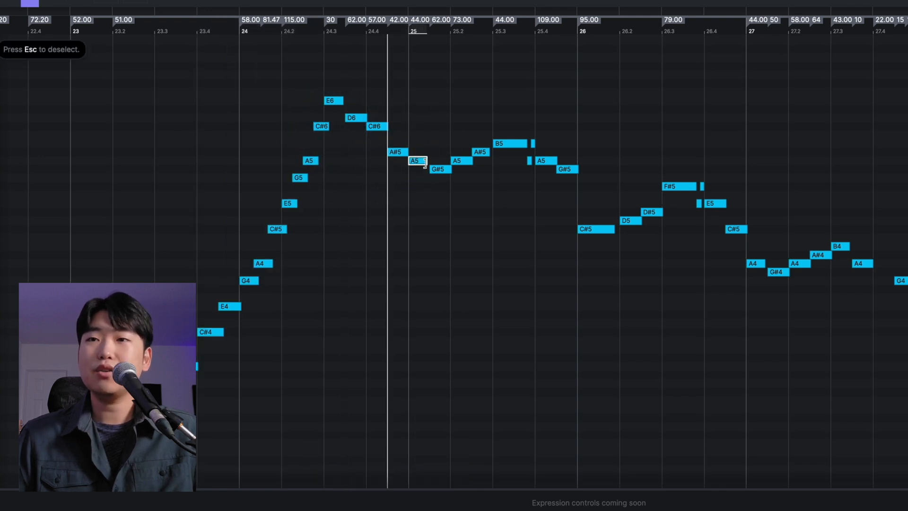
left_click(429, 162)
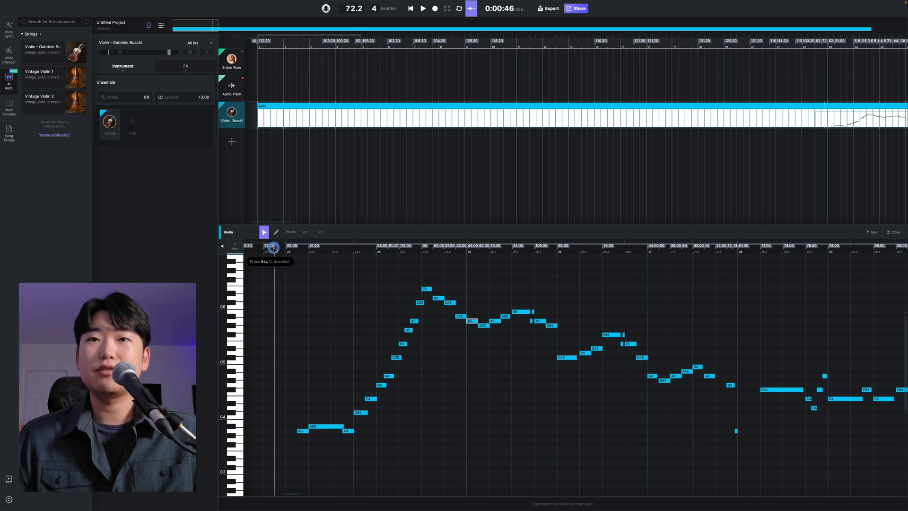
Render the violin clip from just before its bar 23 entry and listen to the passage into bar 27
left_click_drag(273, 247, 279, 239)
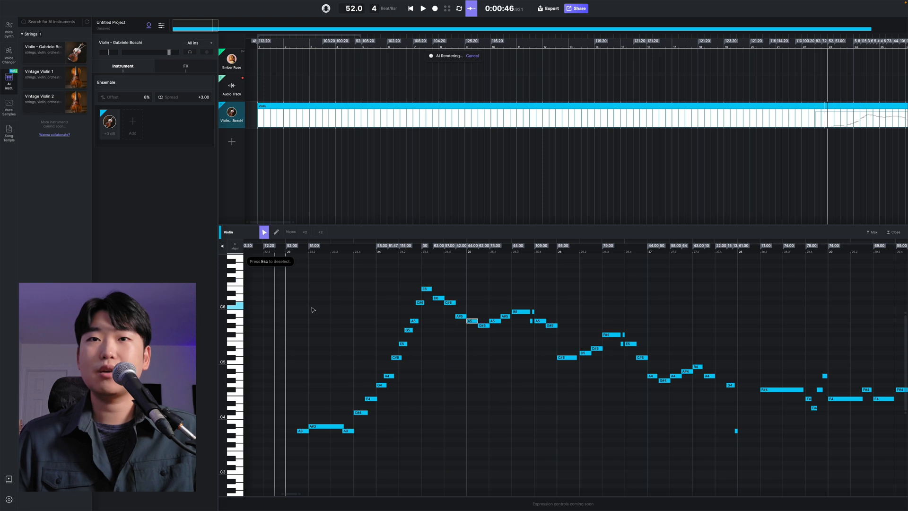
left_click(298, 369)
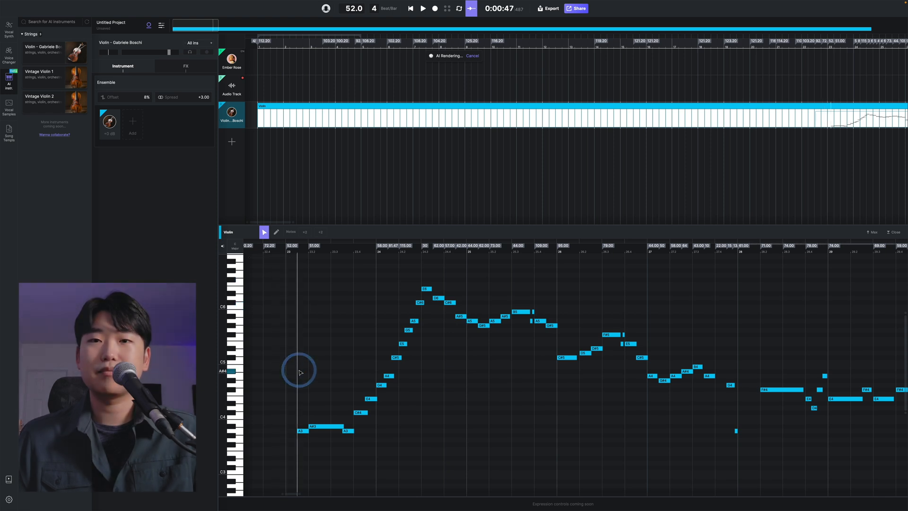
key("space")
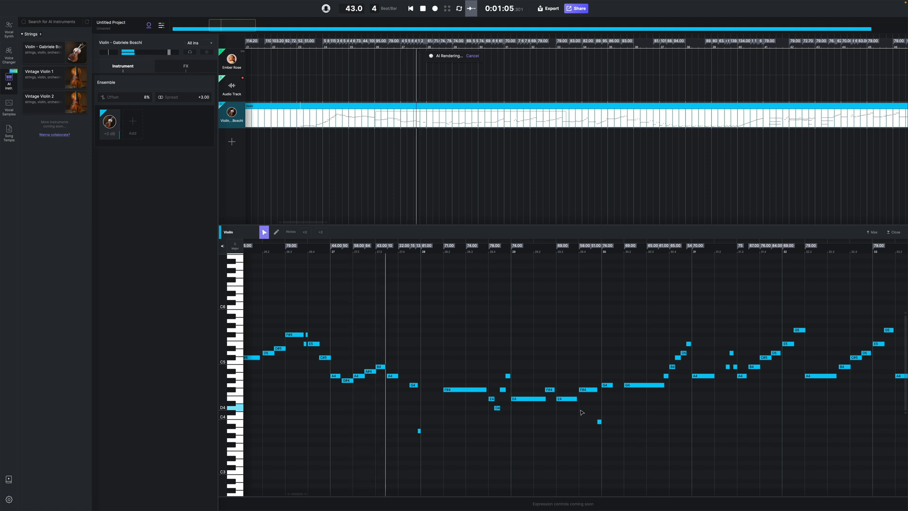
key("space")
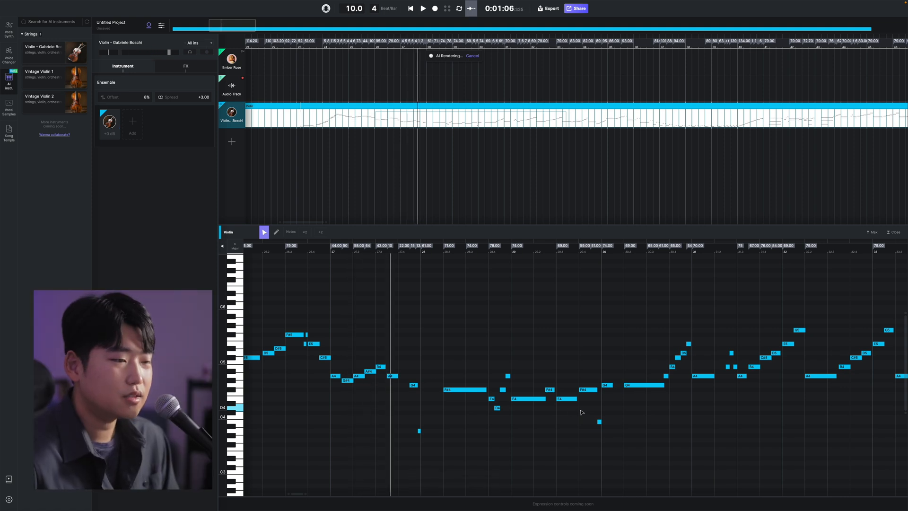
Listen to the rendered violin from bar 36 through the rising run that leads into bar 41
scroll(481, 358, "right", 10)
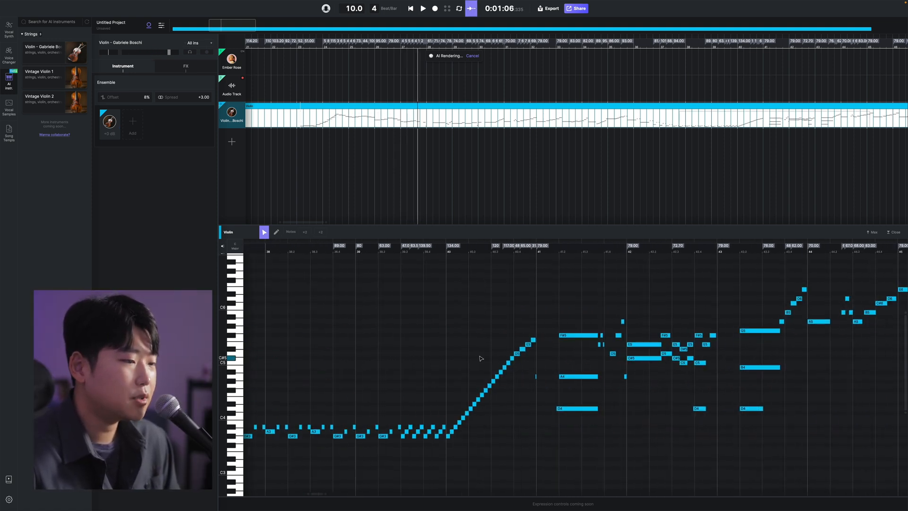
scroll(481, 357, "left", 2)
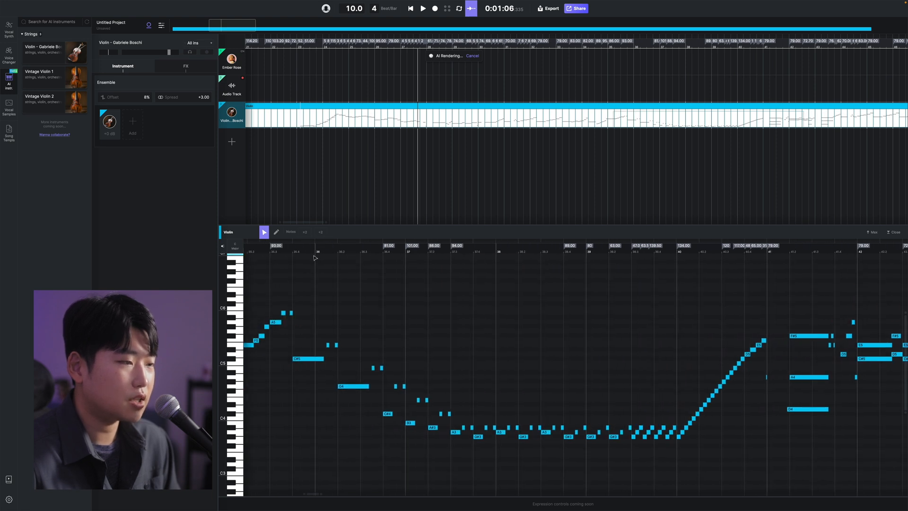
key("space")
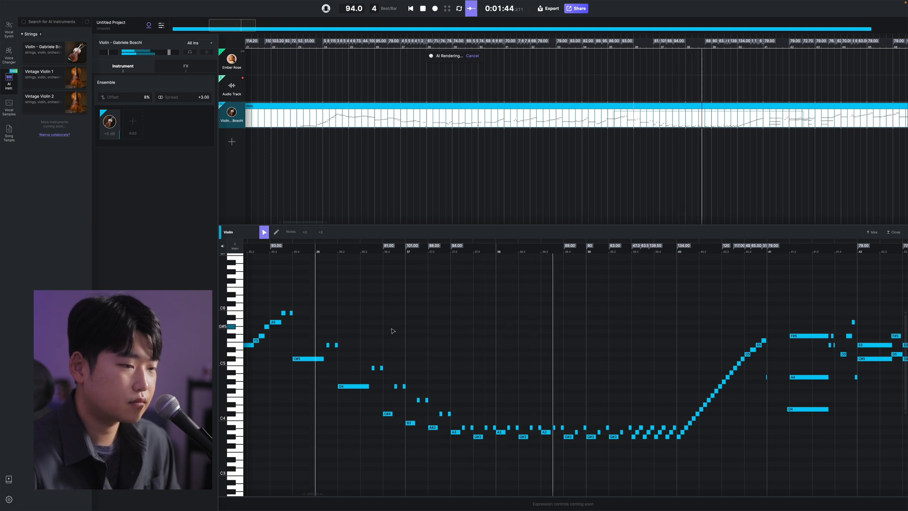
key("space")
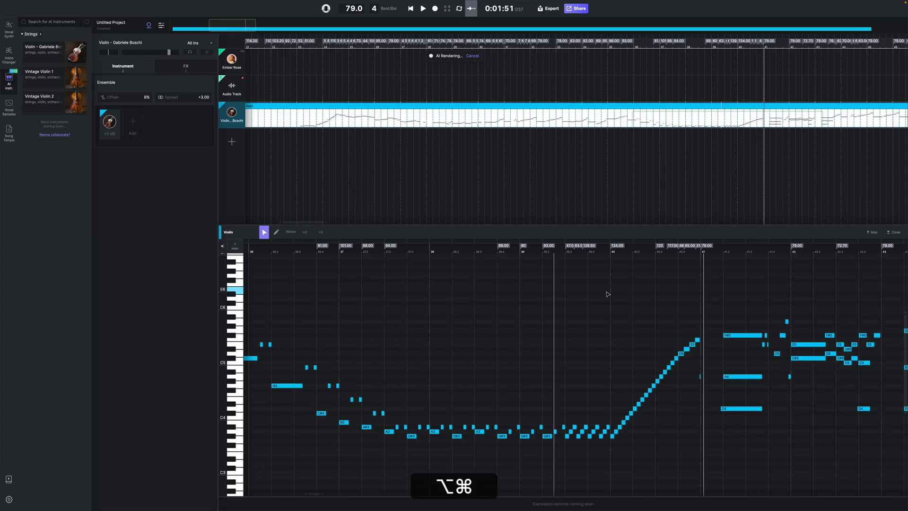
Open the recent project "Tchaik Violin Concerto" and show its violin clip's notes from bar 23 onward in the piano roll
left_click(47, 3)
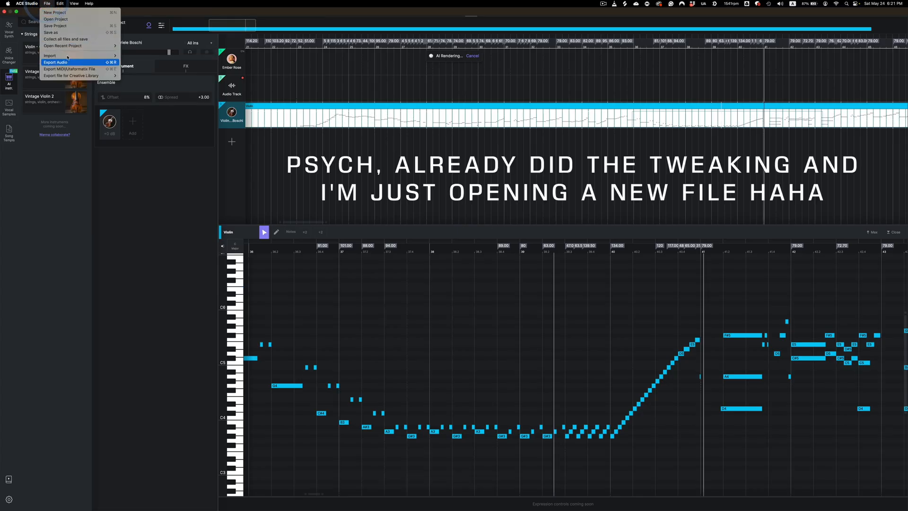
mouse_move(76, 45)
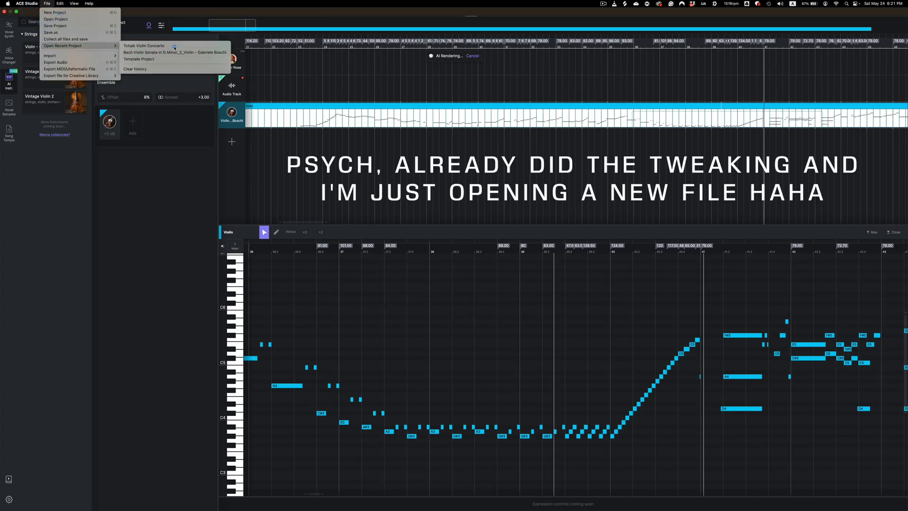
left_click(144, 46)
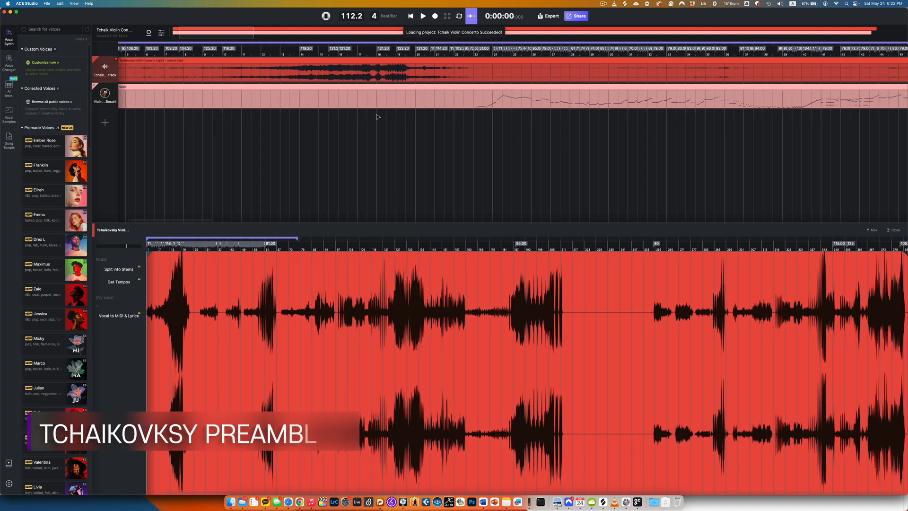
left_click(376, 101)
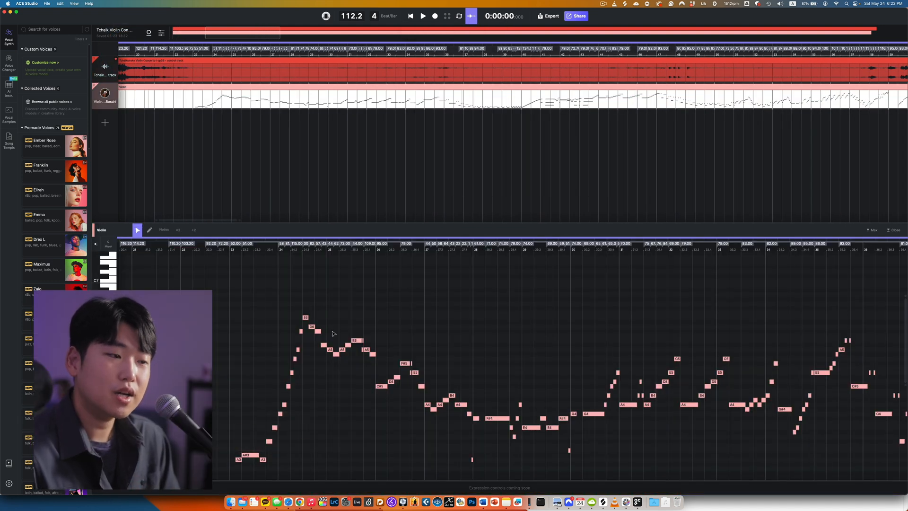
scroll(333, 333, "right", 15)
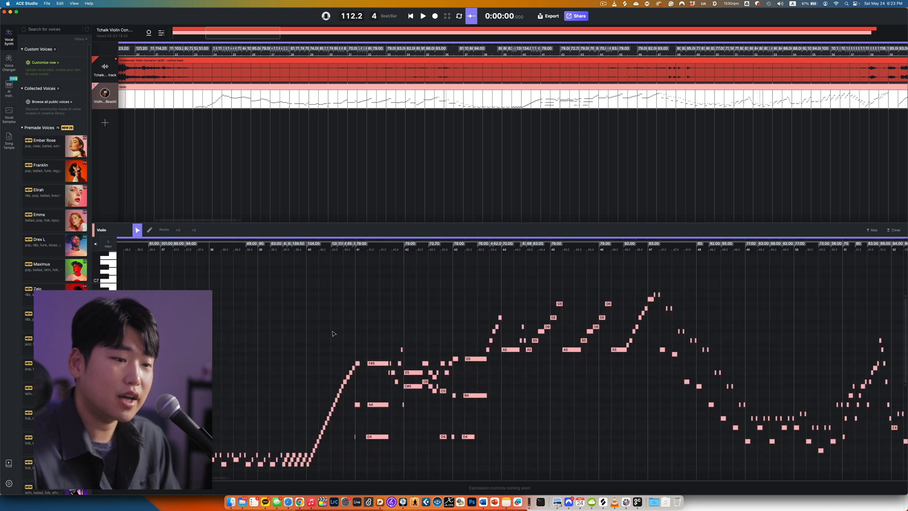
Look through the violin clip's notes toward bar 70 and examine the stacked D4, A4 and F#5 chord in bar 41
scroll(333, 334, "right", 12)
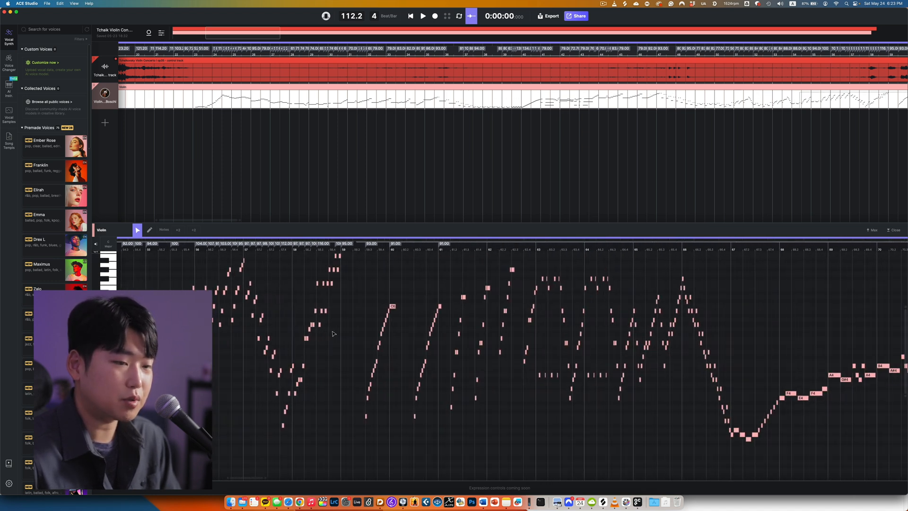
scroll(333, 333, "right", 6)
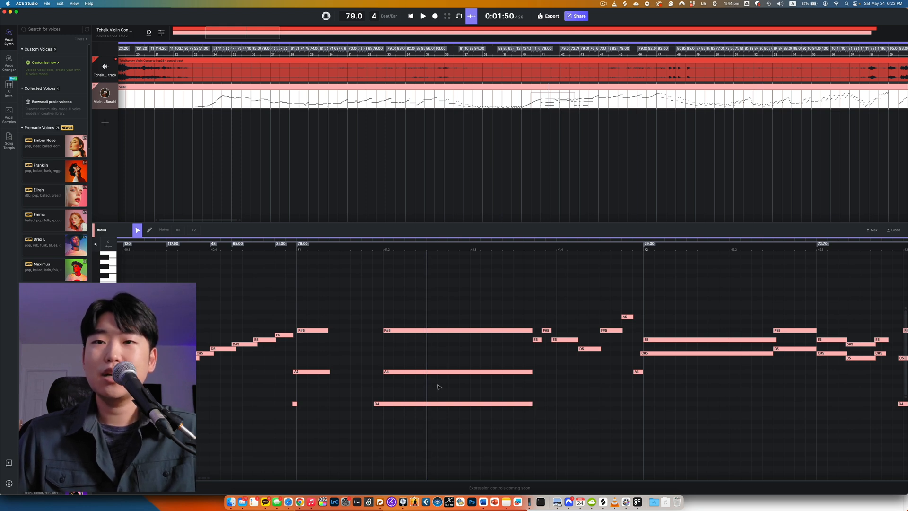
left_click_drag(367, 425, 421, 308)
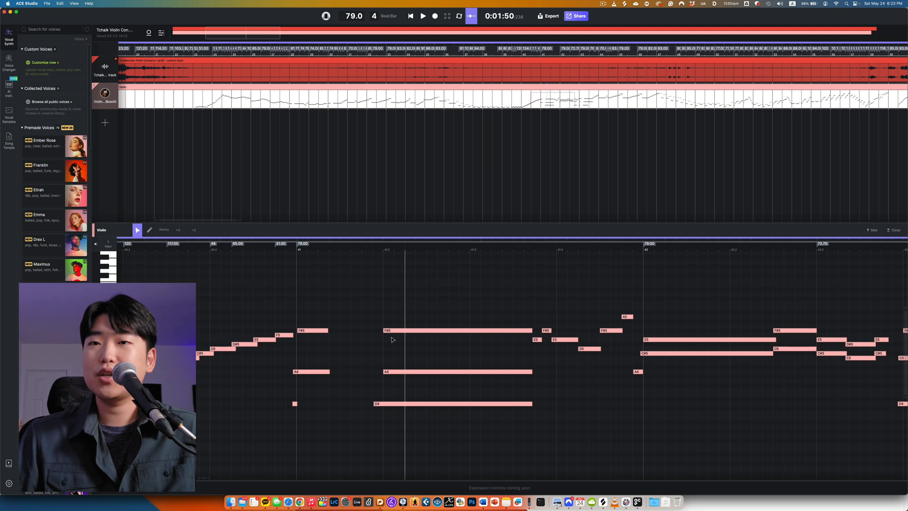
Shorten the long D4 in bar 41 to a brief note ending about where the A4 and F#5 begin, and start playback from bar 41
key("super")
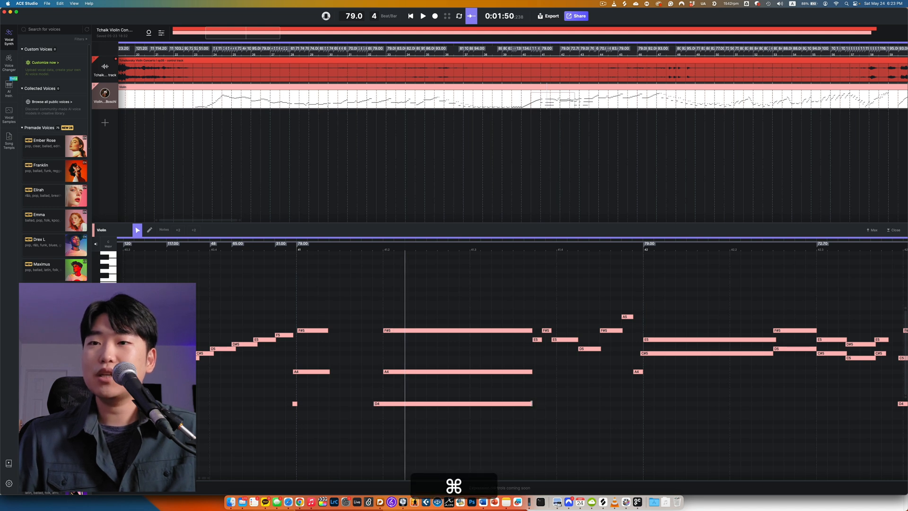
left_click_drag(532, 403, 462, 400)
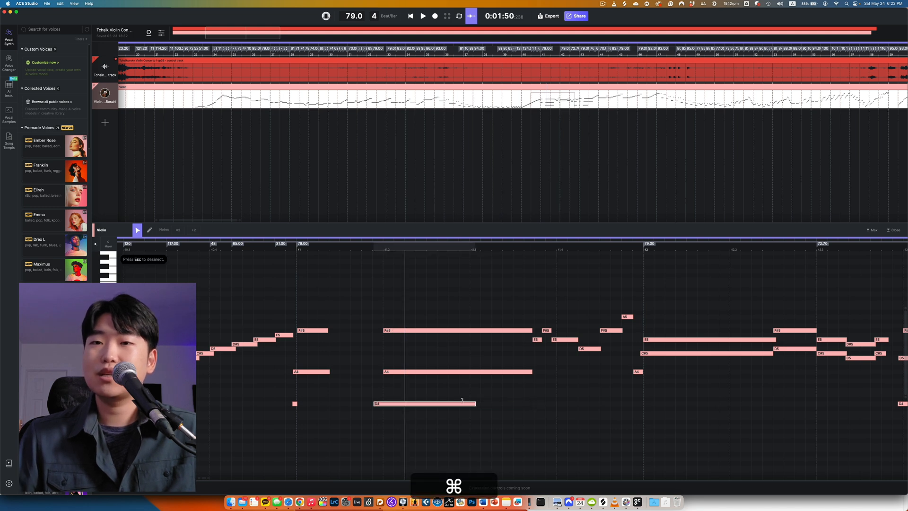
left_click(385, 402)
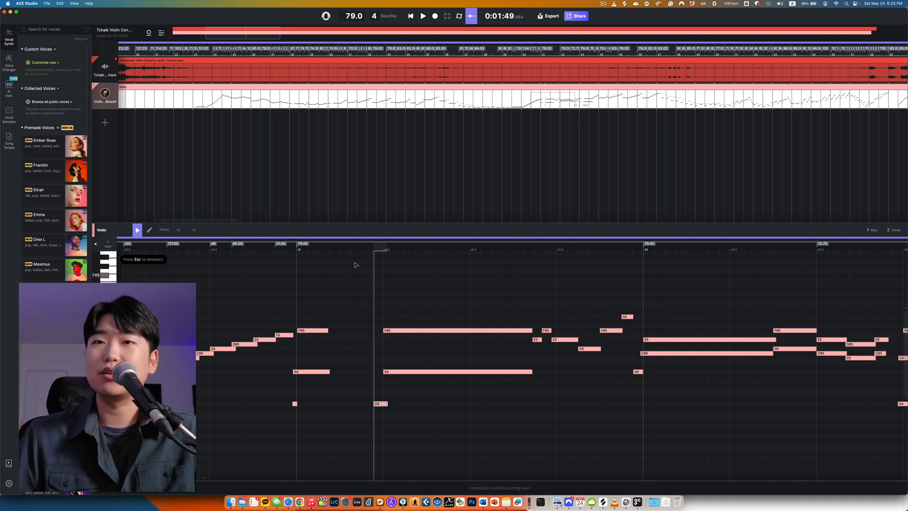
key("space")
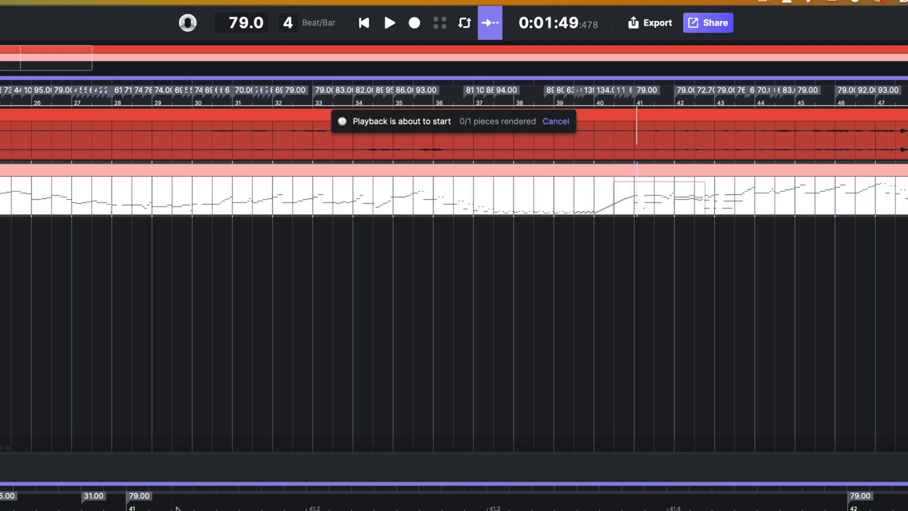